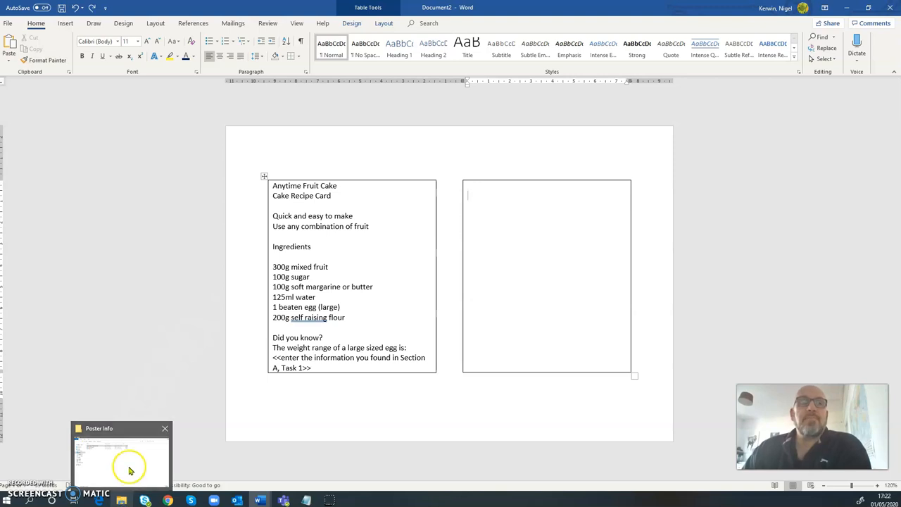
left_click(126, 466)
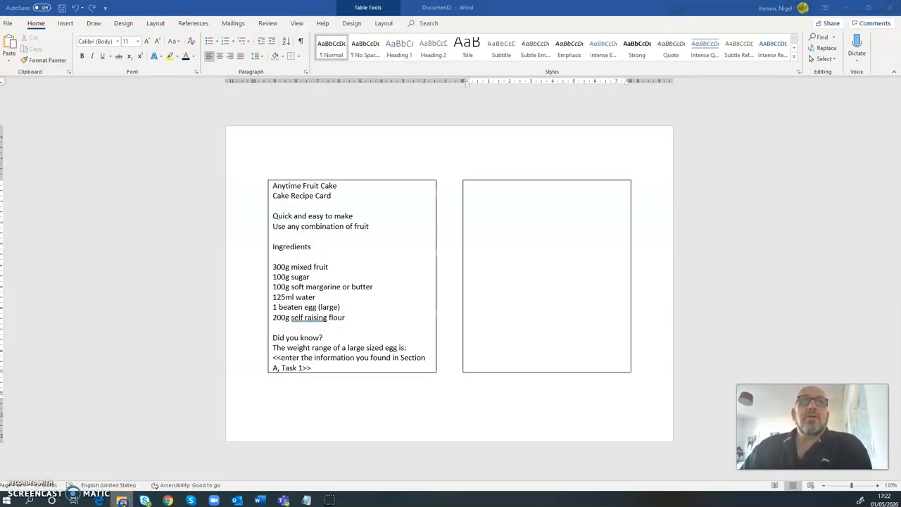
left_click(122, 503)
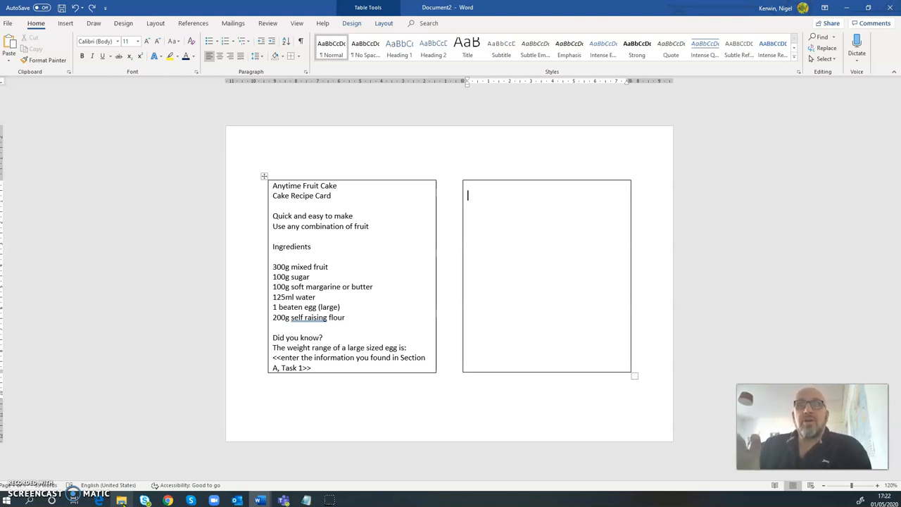
left_click(122, 502)
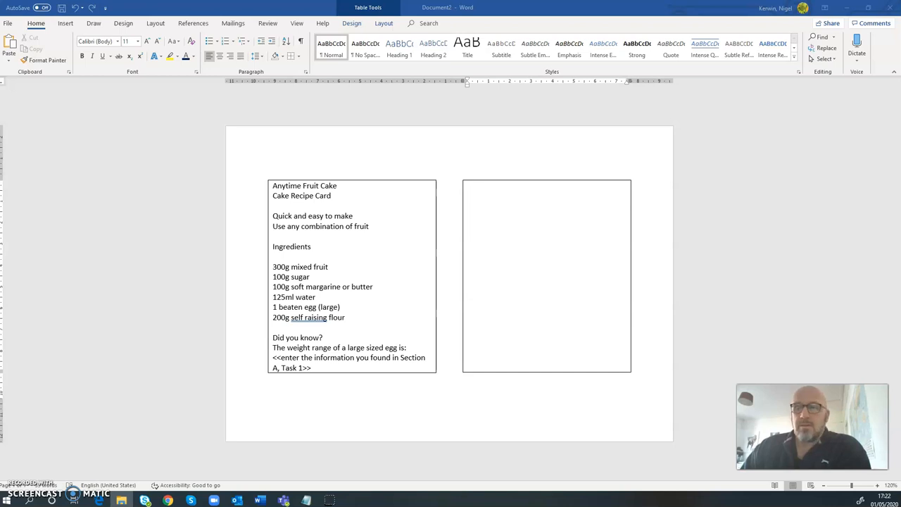
Copy the text under BACK, from "Anytime Fruit Cake" through the school's phone number, from the Notepad file "Menu - side by side - Fruit".
left_click(306, 500)
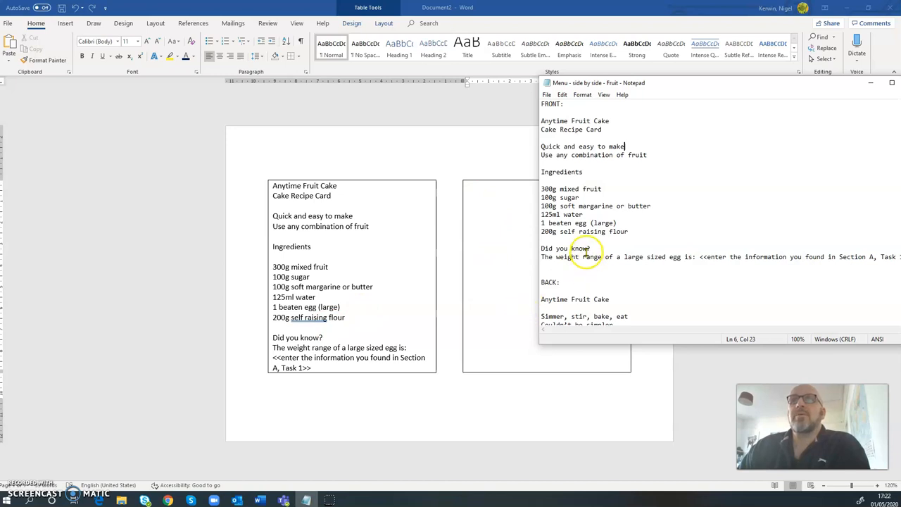
scroll(584, 262, "down", 6)
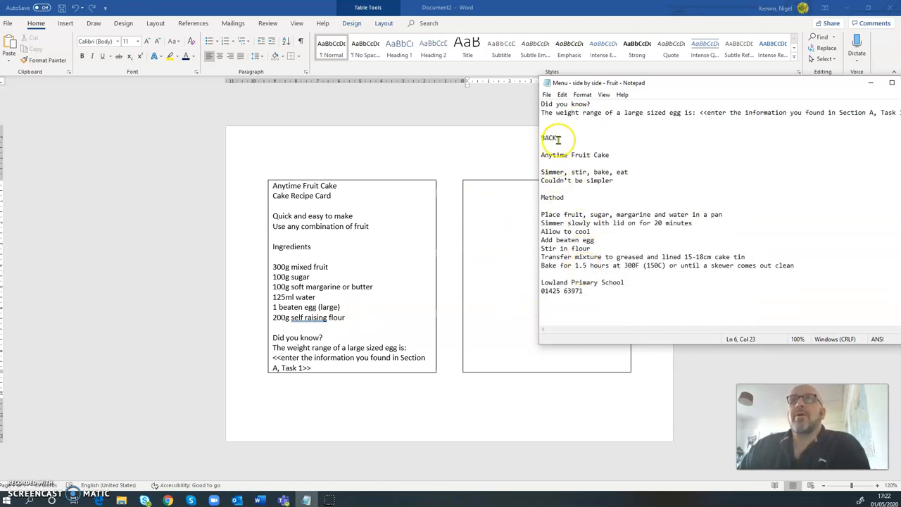
left_click_drag(544, 156, 594, 287)
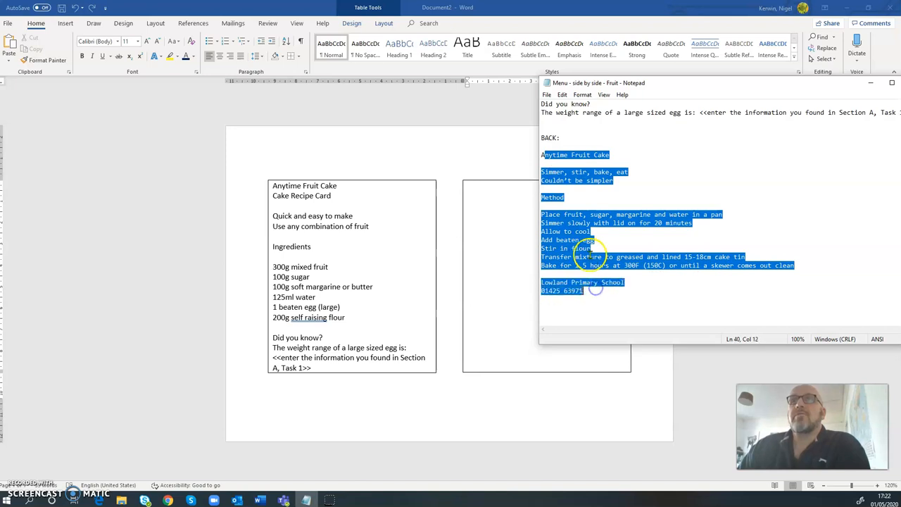
left_click(546, 155)
left_click_drag(541, 155, 613, 291)
right_click(576, 230)
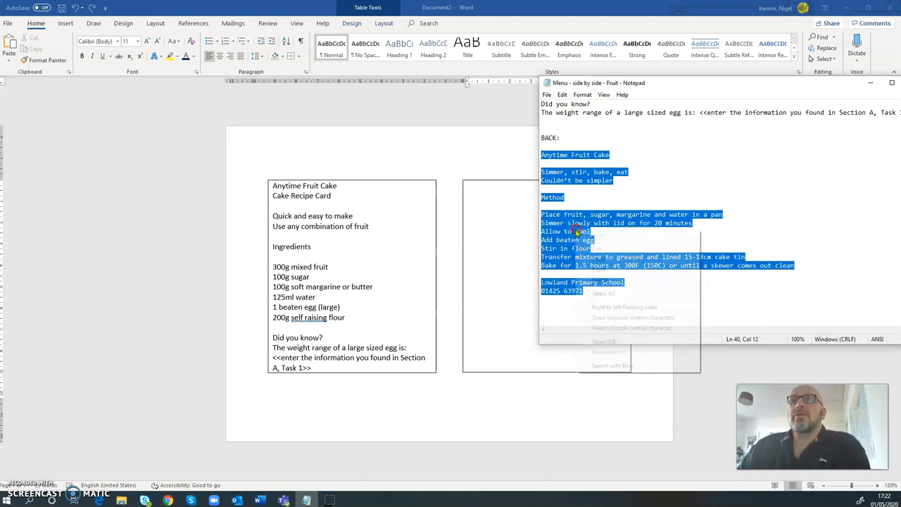
left_click(600, 259)
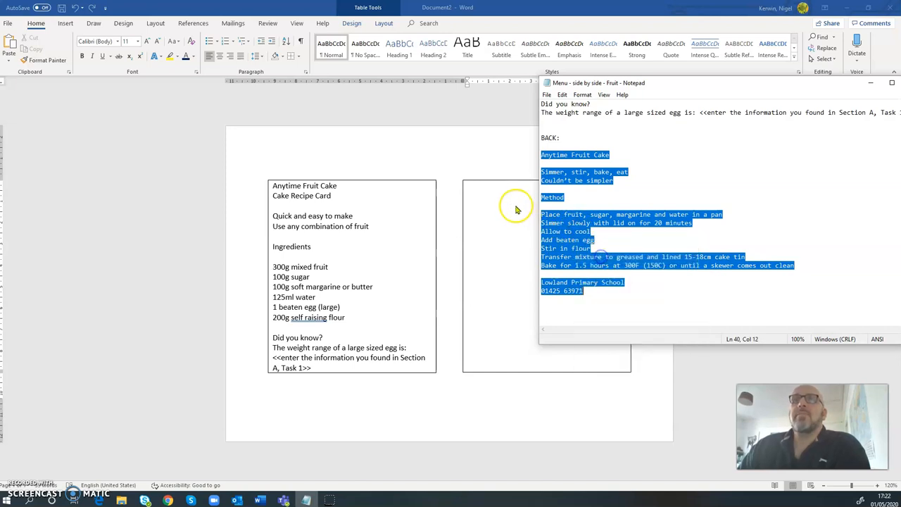
Paste the copied BACK text into the empty right-hand card of the Word document.
left_click(489, 190)
right_click(491, 191)
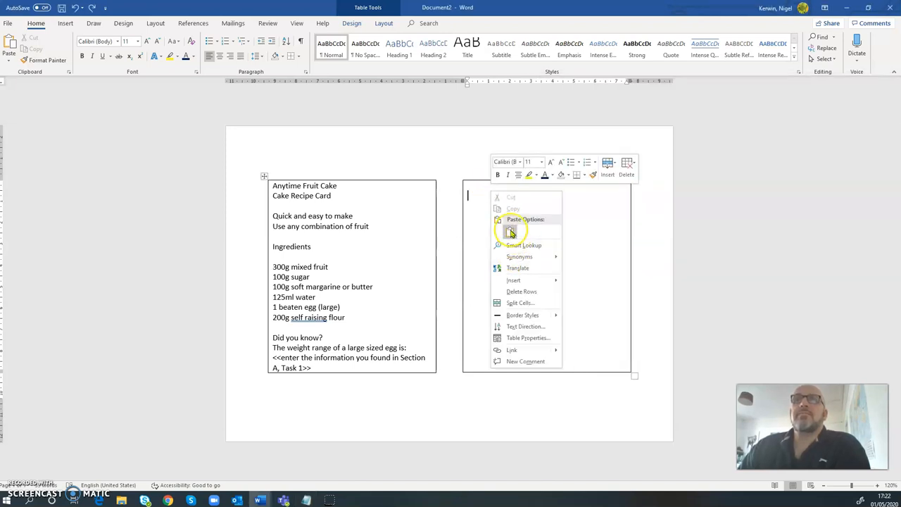
left_click(510, 232)
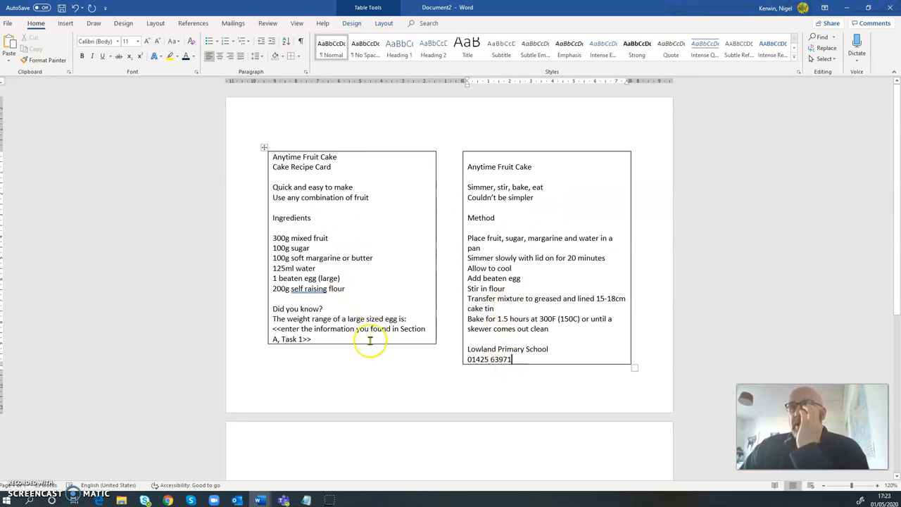
Examine the overflow onto the second page with the formatting marks shown, and hide the marks again.
scroll(457, 437, "down", 3)
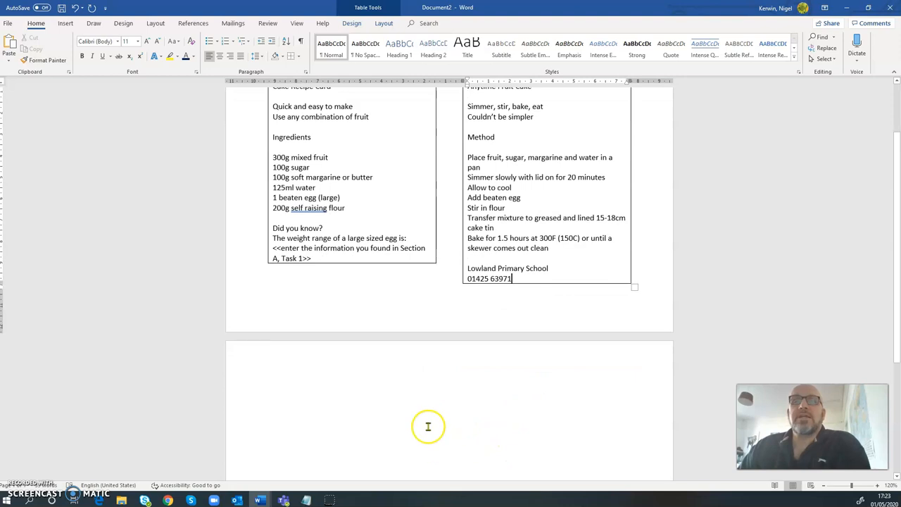
scroll(461, 411, "up", 3)
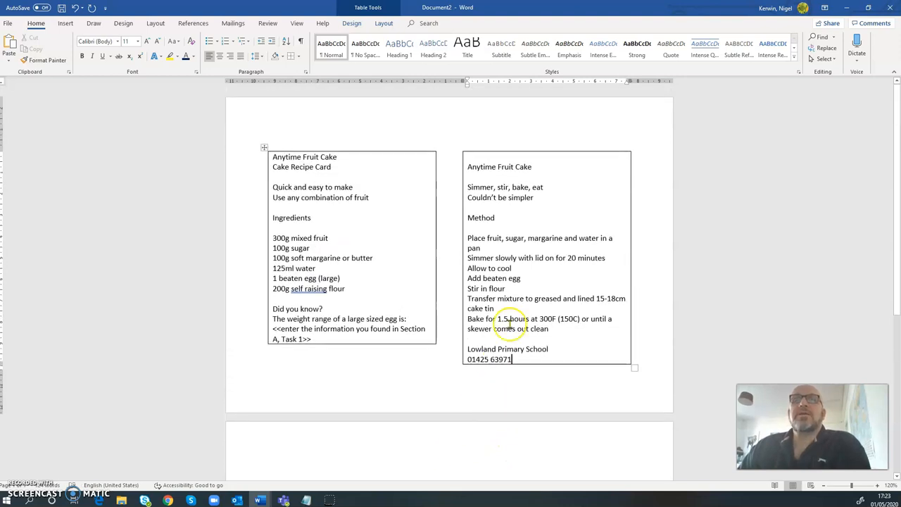
left_click(533, 153)
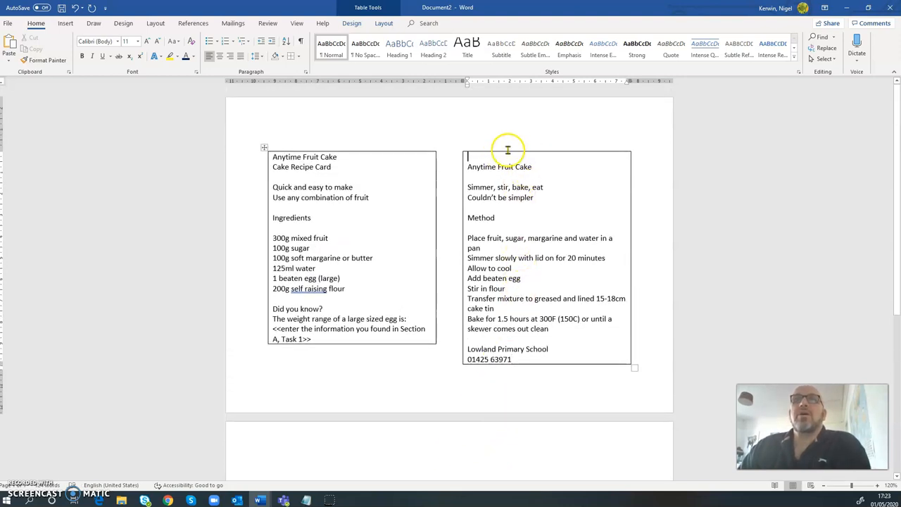
left_click(469, 152)
left_click(474, 154)
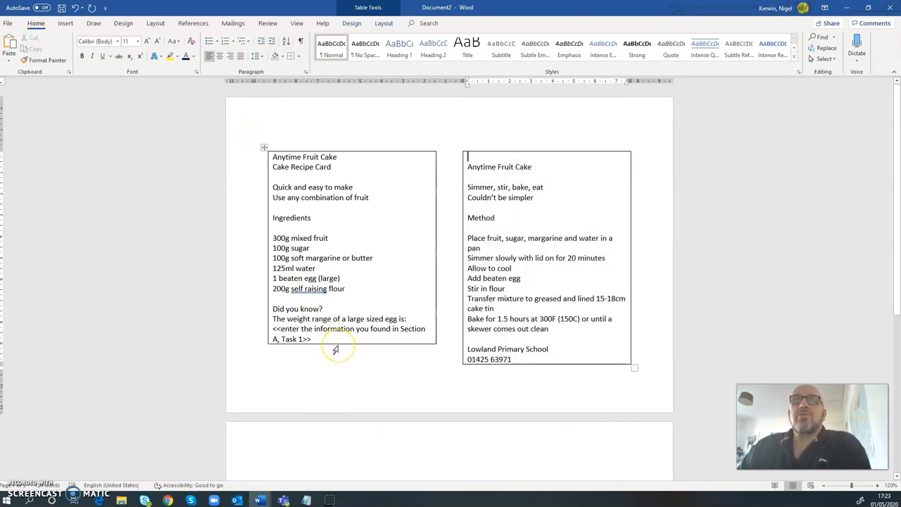
scroll(362, 447, "down", 2)
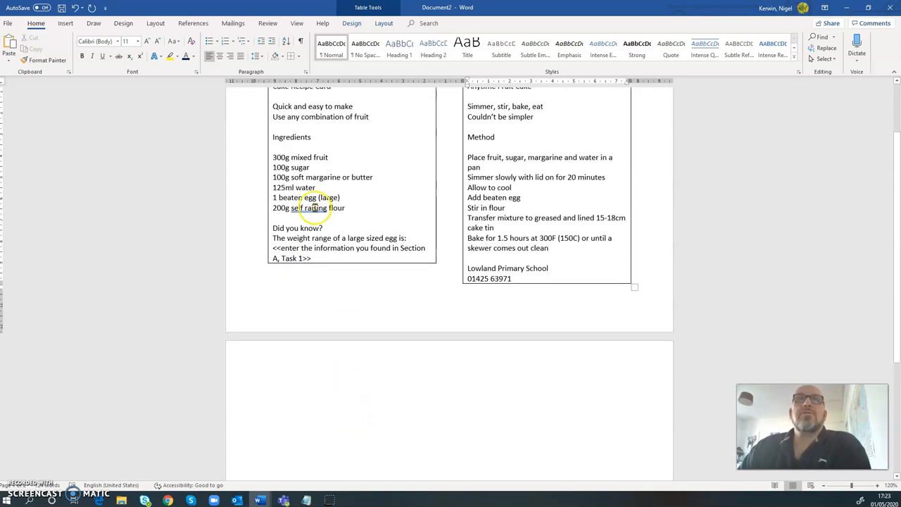
left_click(301, 42)
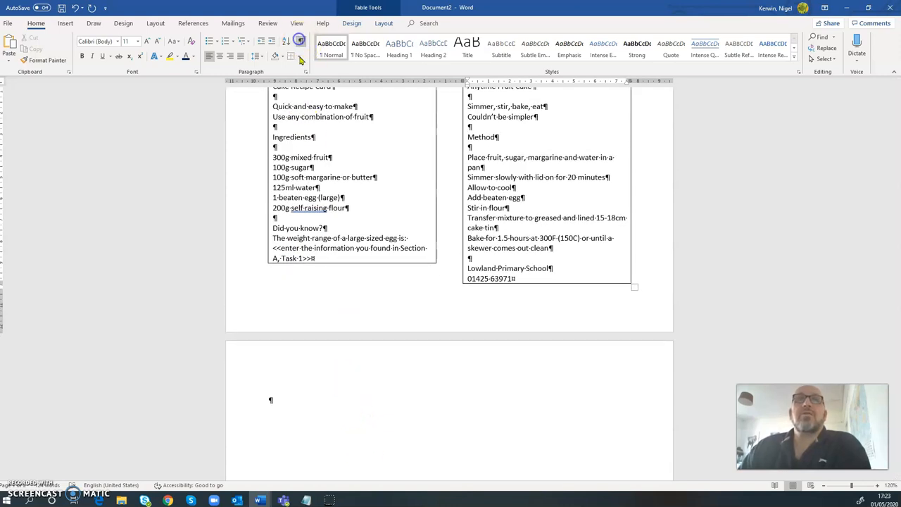
left_click(302, 412)
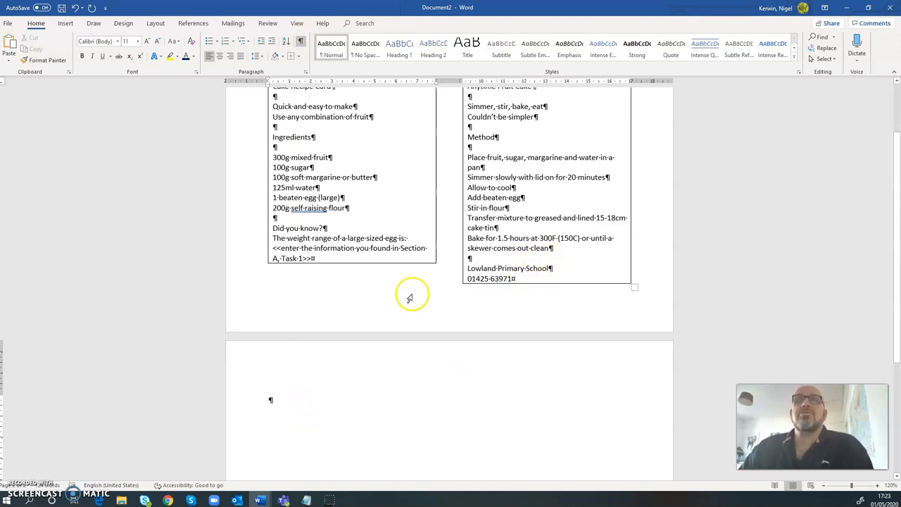
scroll(408, 293, "up", 2)
left_click(301, 42)
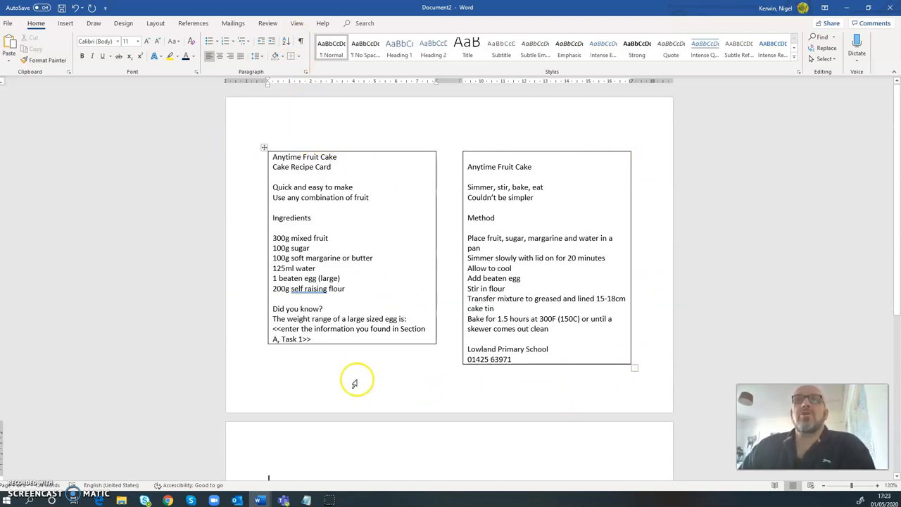
Apply the last custom margin setting, with 2 cm top and bottom margins, to the document.
left_click(153, 26)
left_click(14, 56)
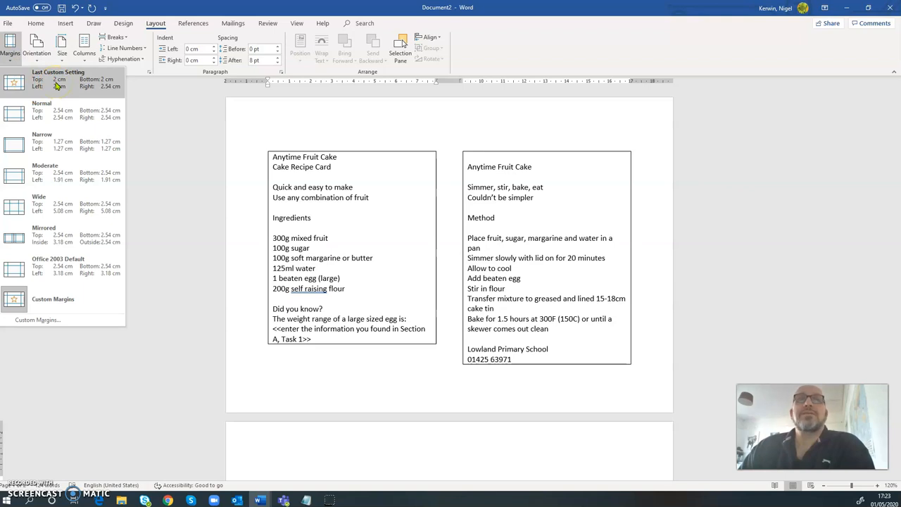
left_click(58, 85)
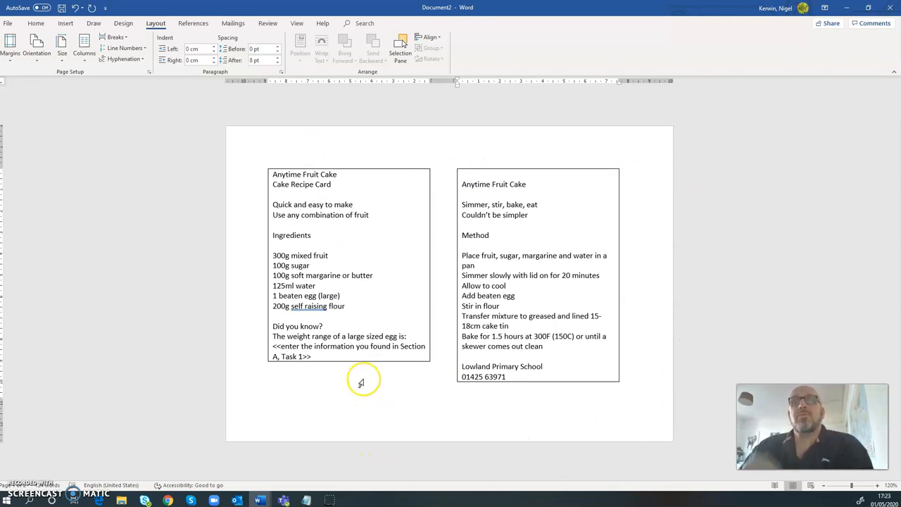
left_click_drag(358, 360, 340, 366)
left_click(340, 361)
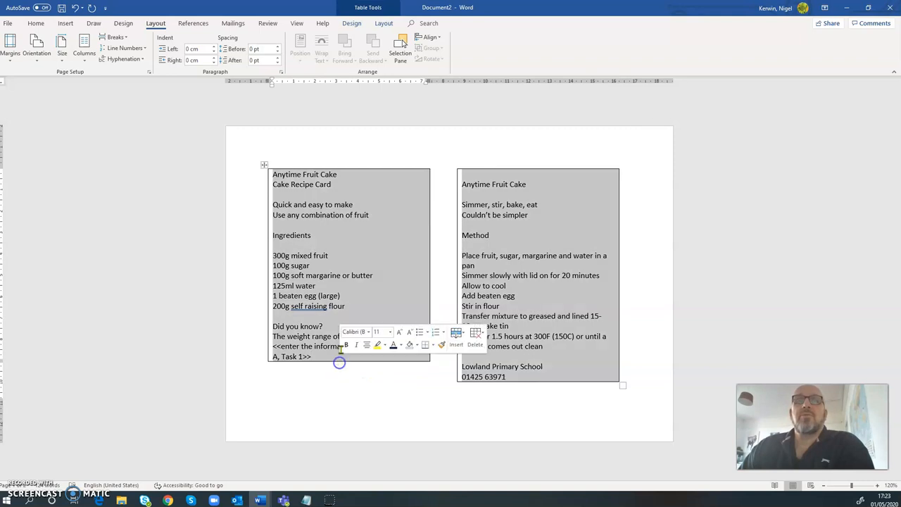
key("ctrl+b")
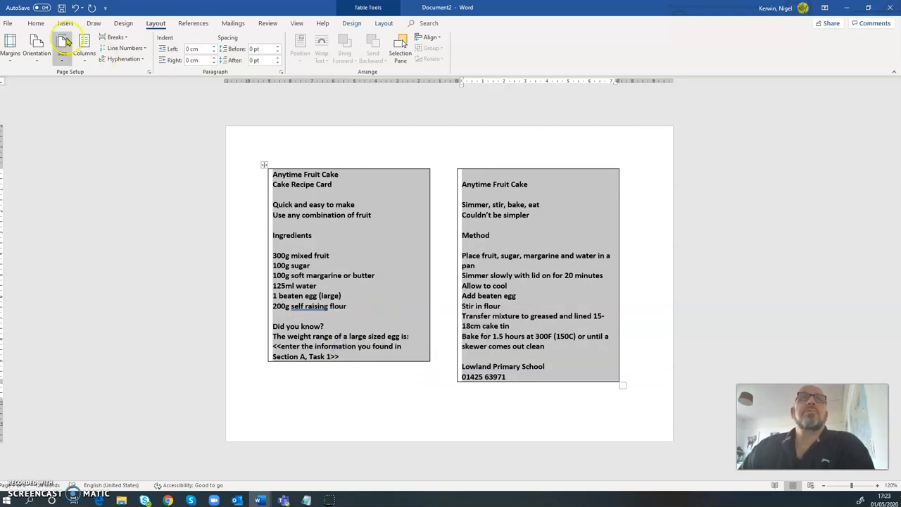
left_click(35, 23)
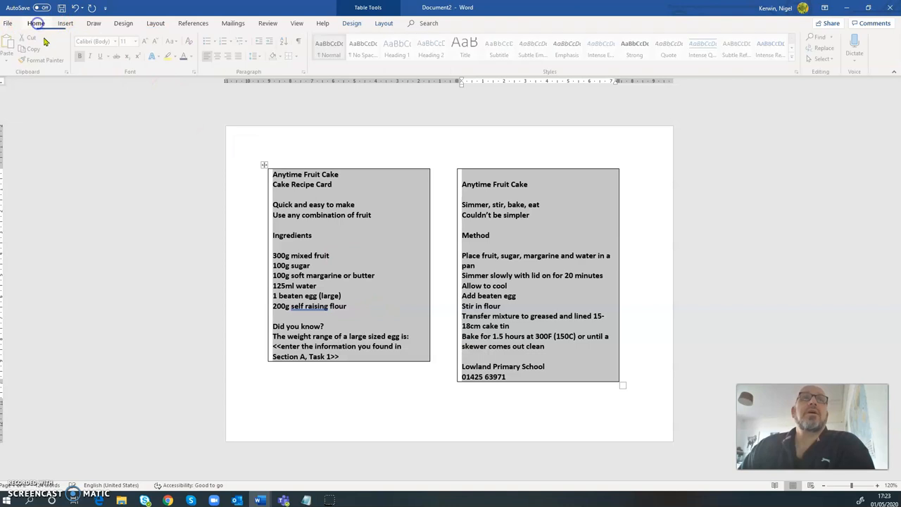
left_click(82, 56)
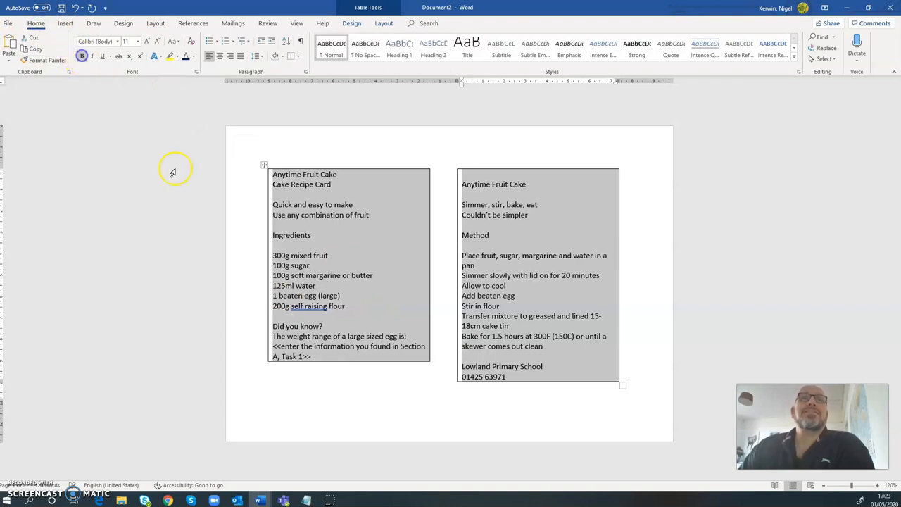
Add two blank lines below the egg weight text at the end of the left card.
left_click(376, 360)
key("Return")
key("Return")
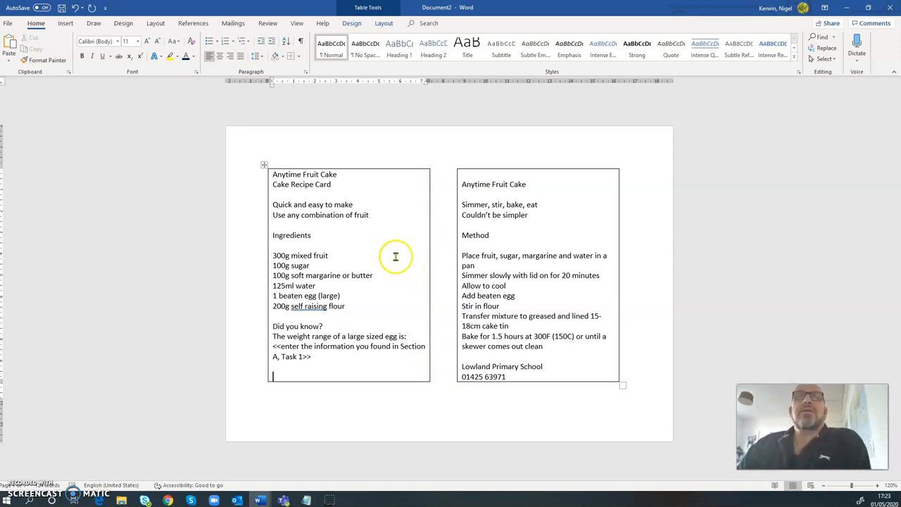
Make the "Anytime Fruit Cake" title in the left card bold and enlarge it to 12 pt.
left_click_drag(299, 177, 338, 175)
left_click(82, 57)
left_click(146, 41)
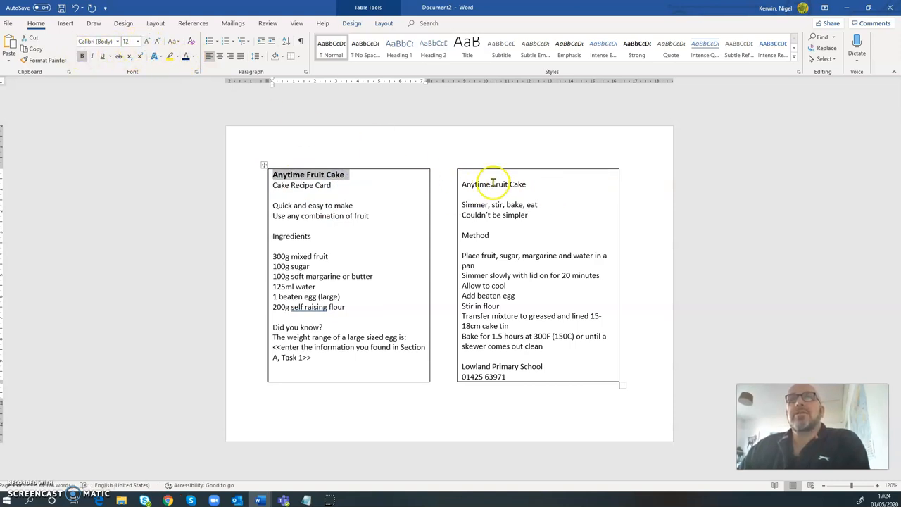
Copy the left title's formatting to the right card's "Anytime Fruit Cake" title and delete the blank line above it.
left_click(48, 60)
left_click_drag(459, 183, 534, 185)
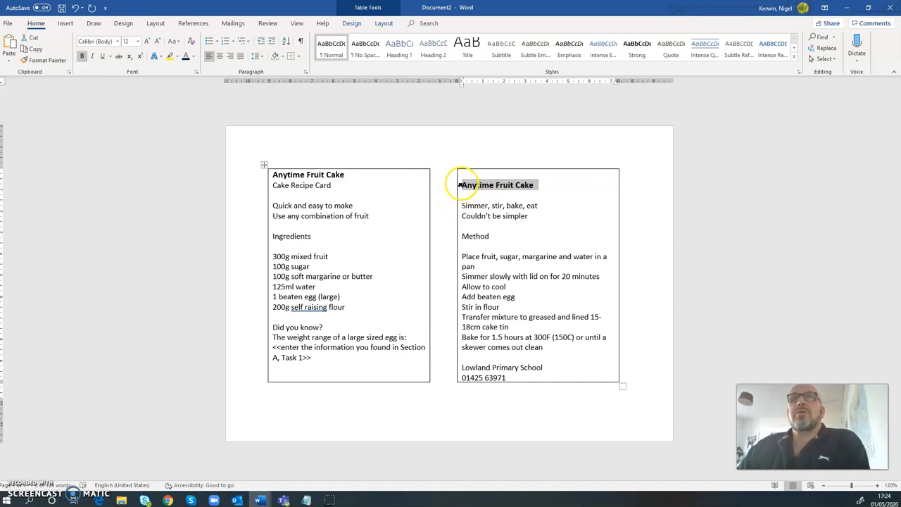
left_click(463, 186)
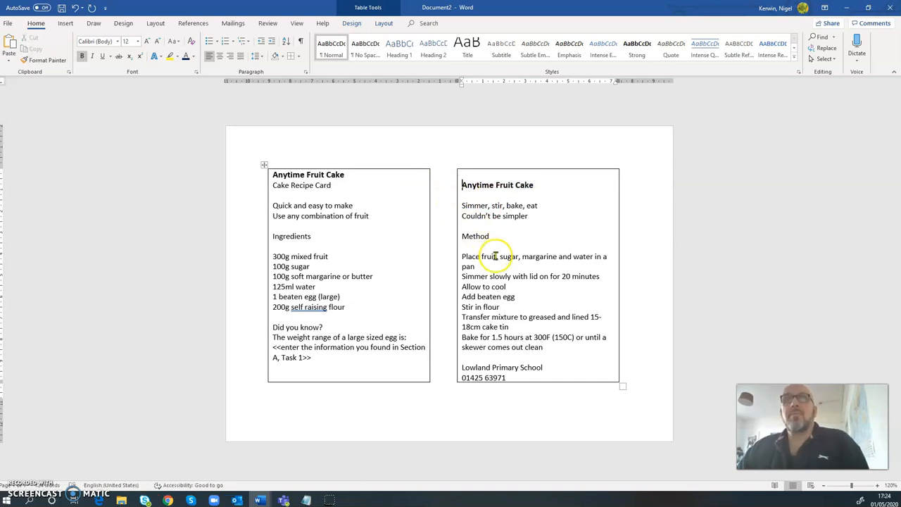
key("BackSpace")
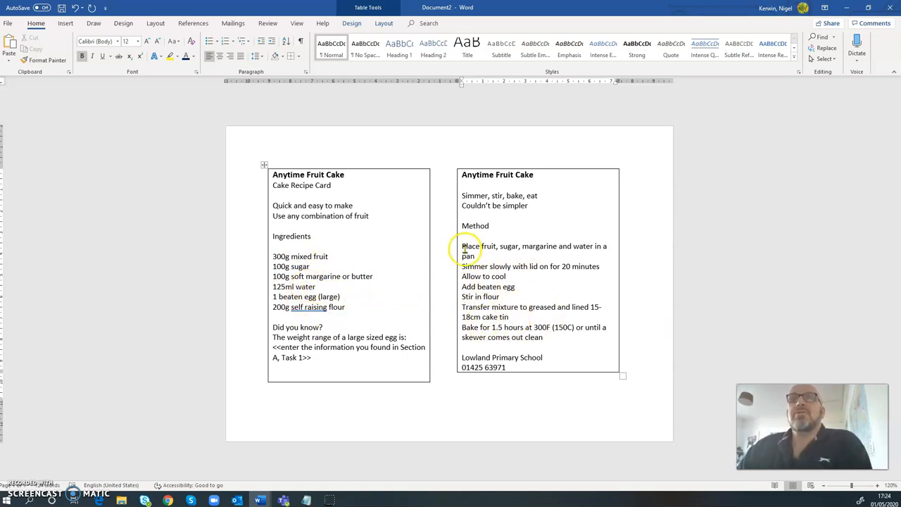
Turn the method instructions, from "Place fruit" to "comes out clean", into a bulleted list and reduce its left paragraph indent.
left_click_drag(461, 246, 545, 338)
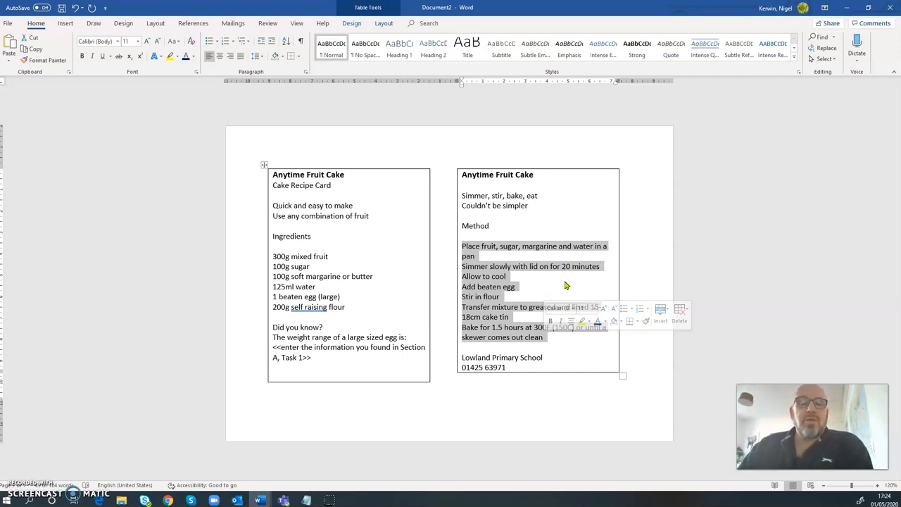
left_click(210, 42)
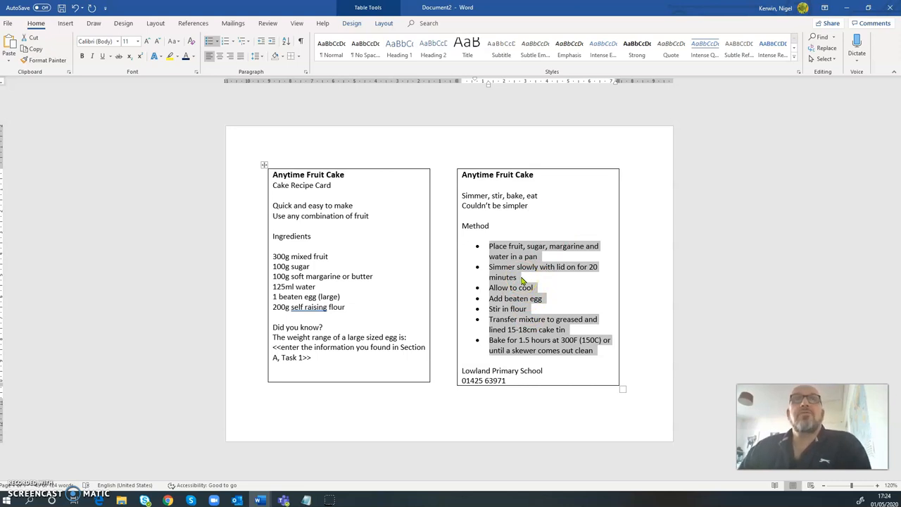
left_click(306, 71)
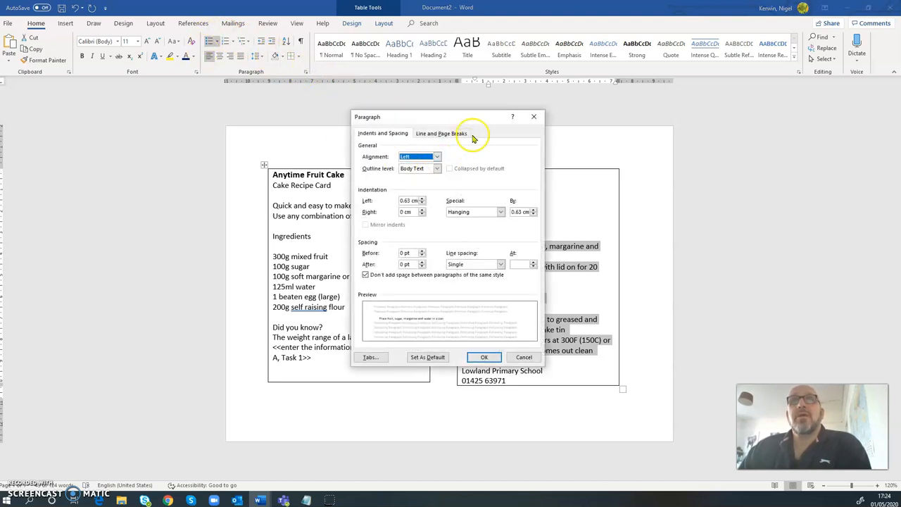
left_click_drag(465, 119, 748, 119)
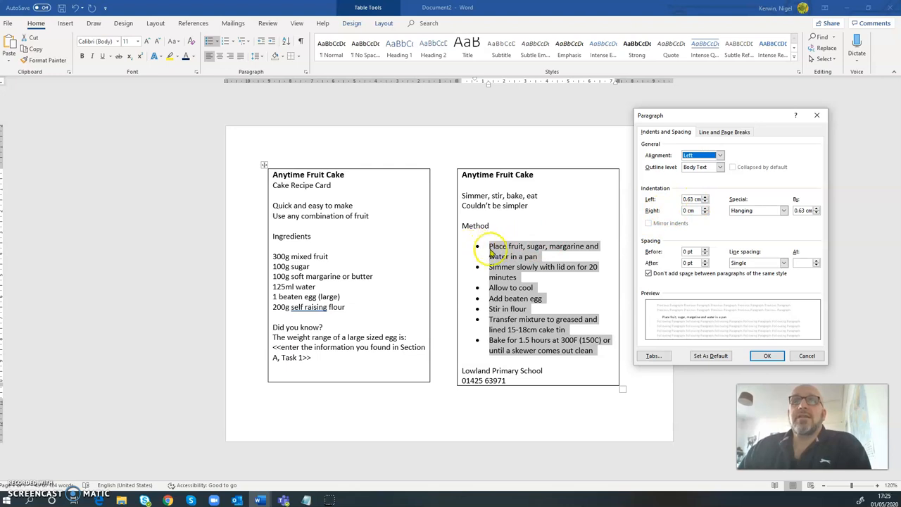
left_click(706, 202)
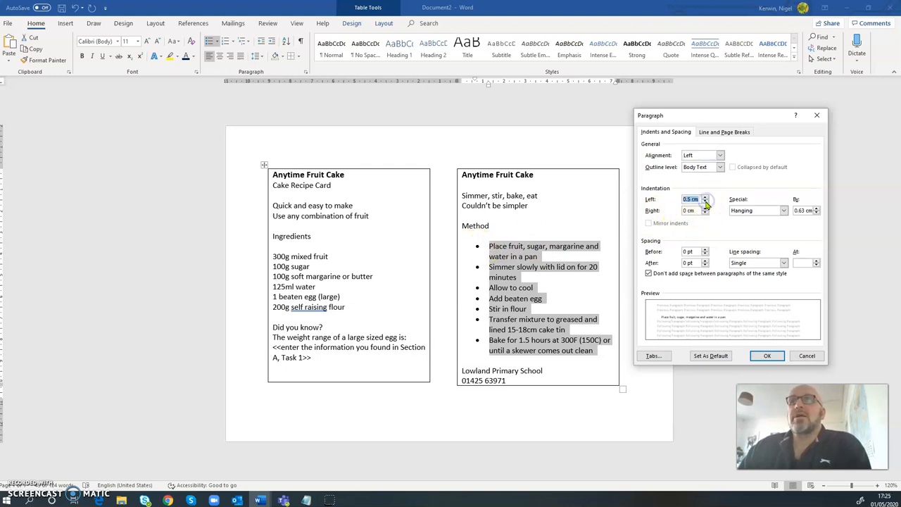
left_click(766, 355)
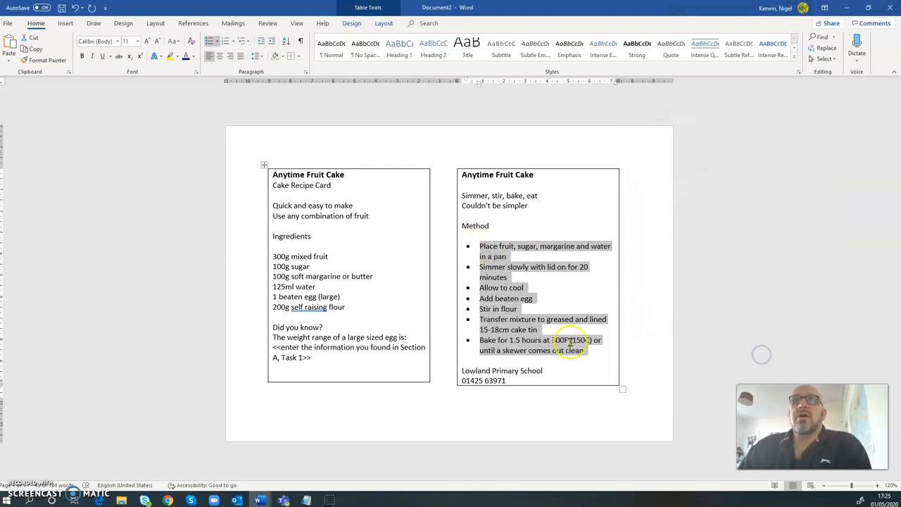
Underline the "Method" heading in the right card.
left_click(588, 297)
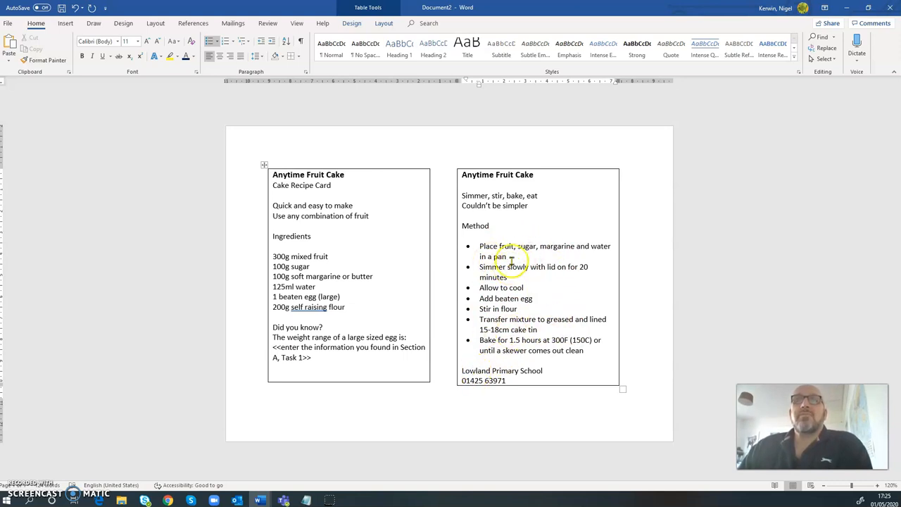
double_click(475, 226)
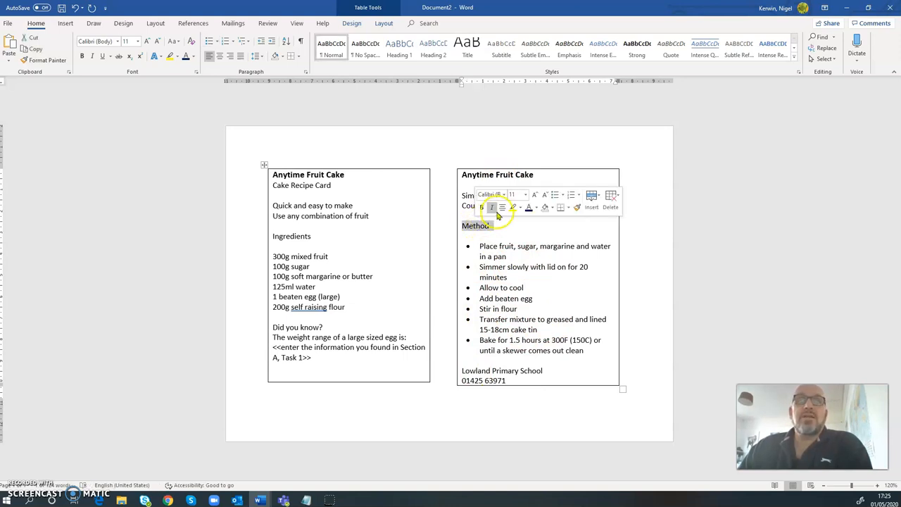
left_click(103, 56)
left_click(480, 246)
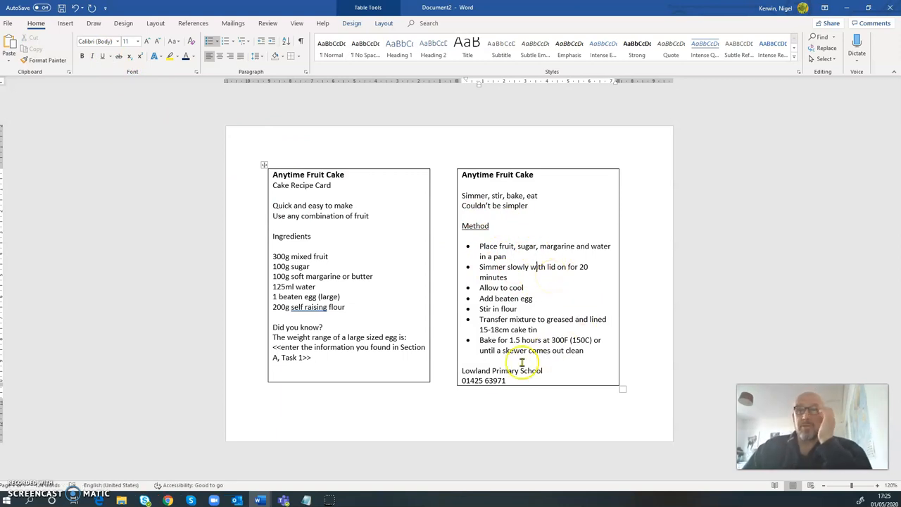
Centre and italicise the school name and phone number lines at the end of the right card, and colour them dark blue.
left_click_drag(460, 371, 505, 381)
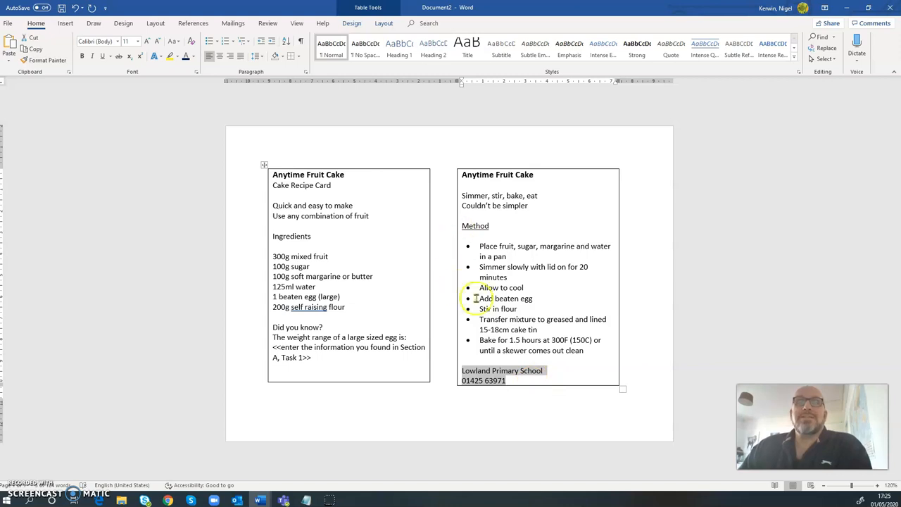
left_click(220, 56)
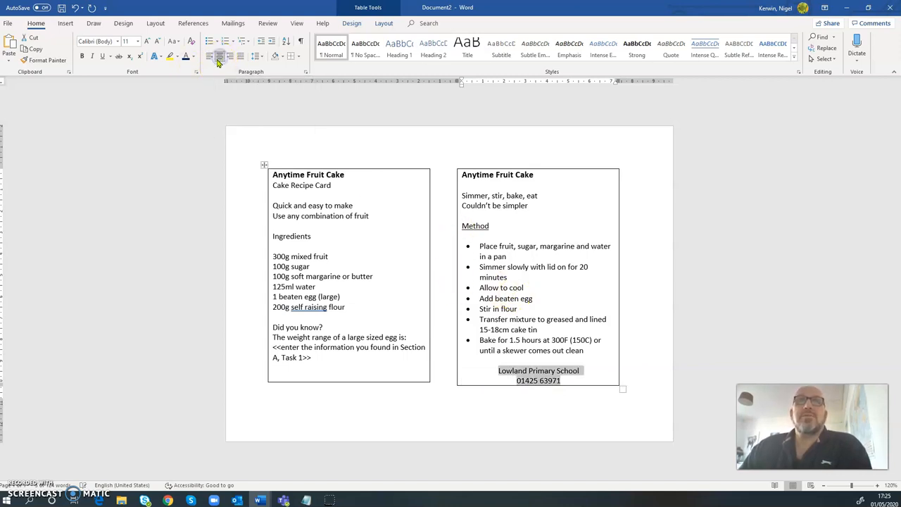
left_click(92, 57)
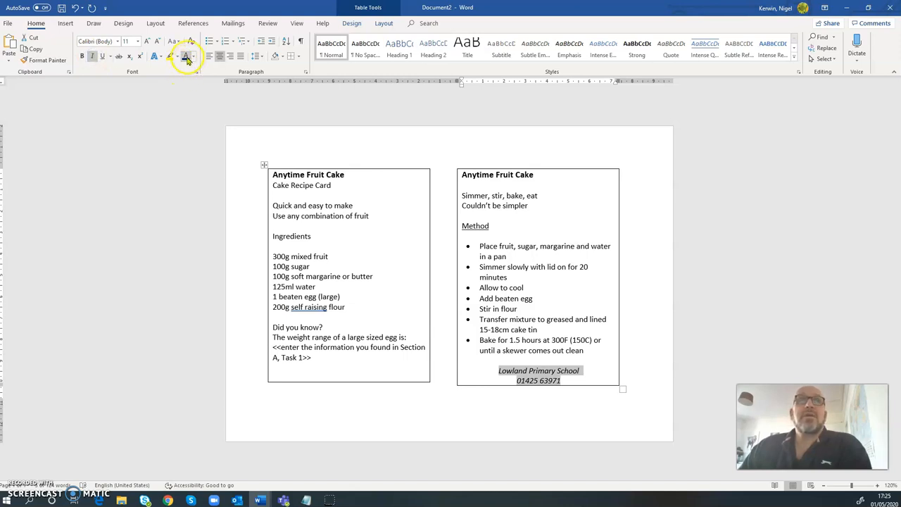
left_click(535, 299)
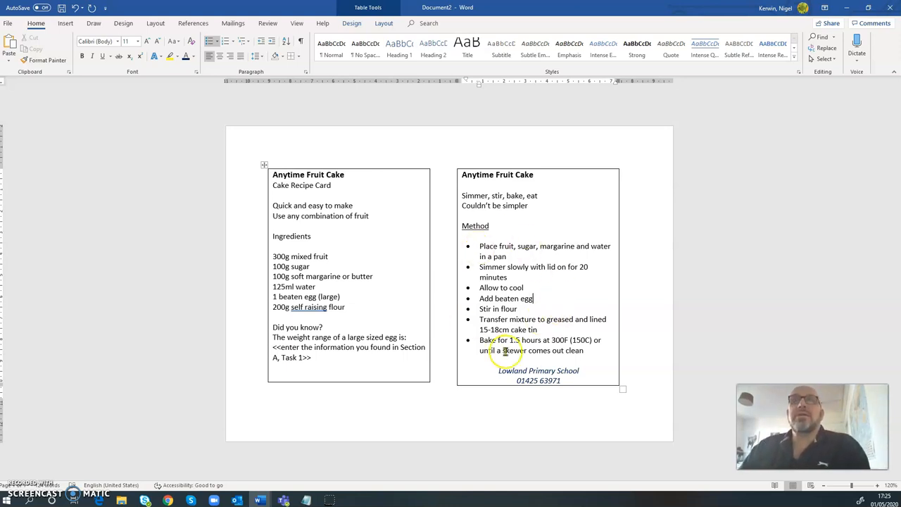
left_click(539, 382)
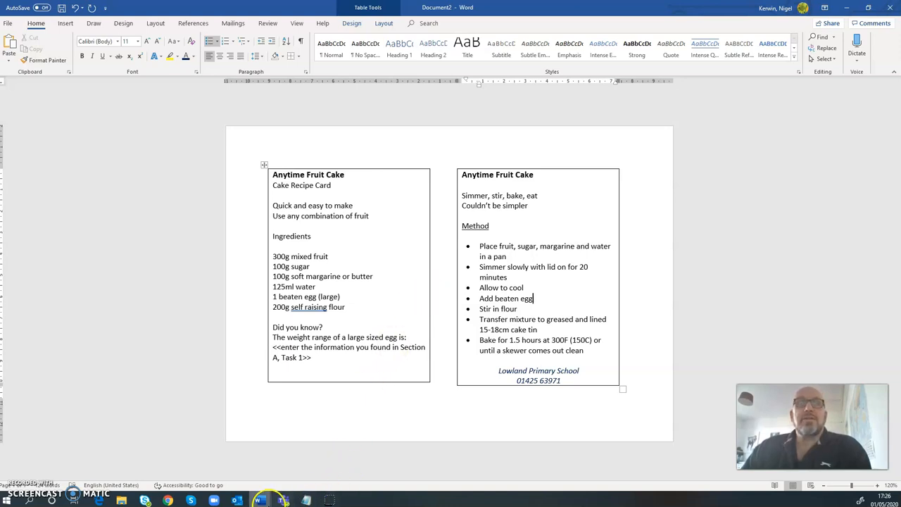
Switch to Document3, which holds the comma-separated weekday training text.
mouse_move(261, 500)
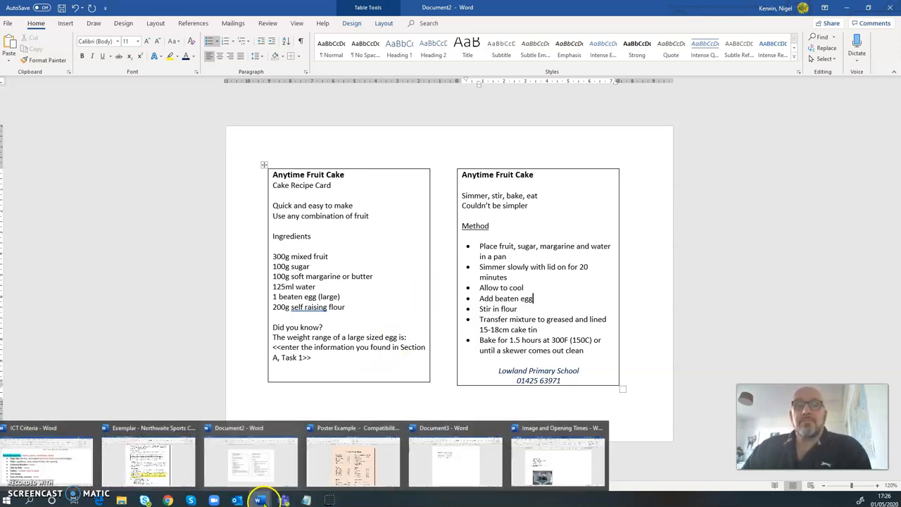
left_click(437, 459)
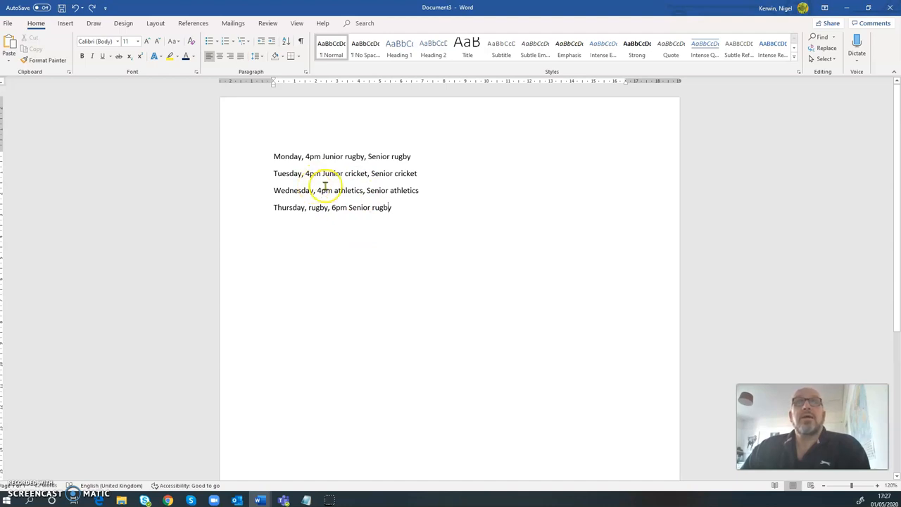
left_click(65, 26)
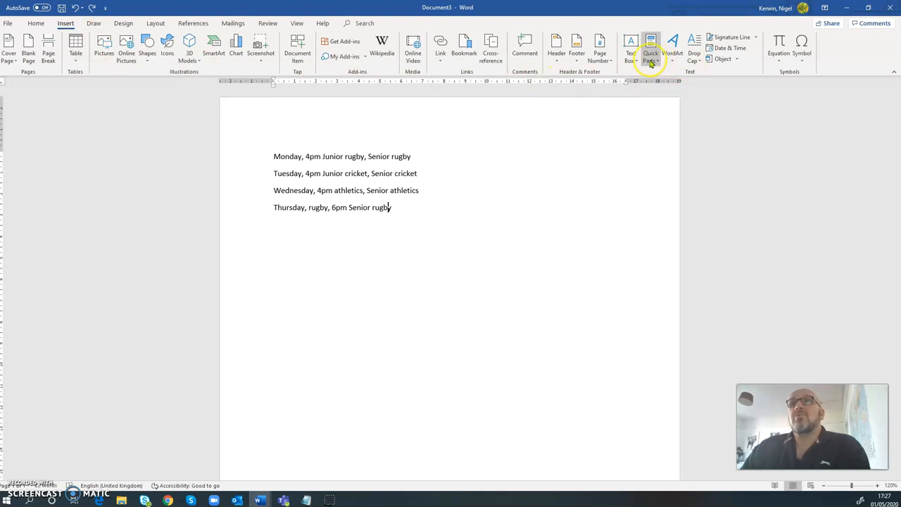
left_click(630, 50)
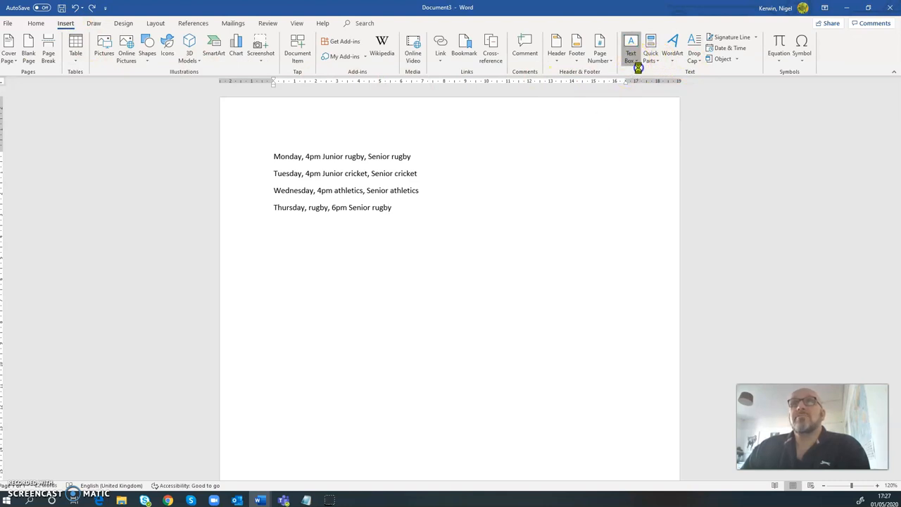
left_click(660, 129)
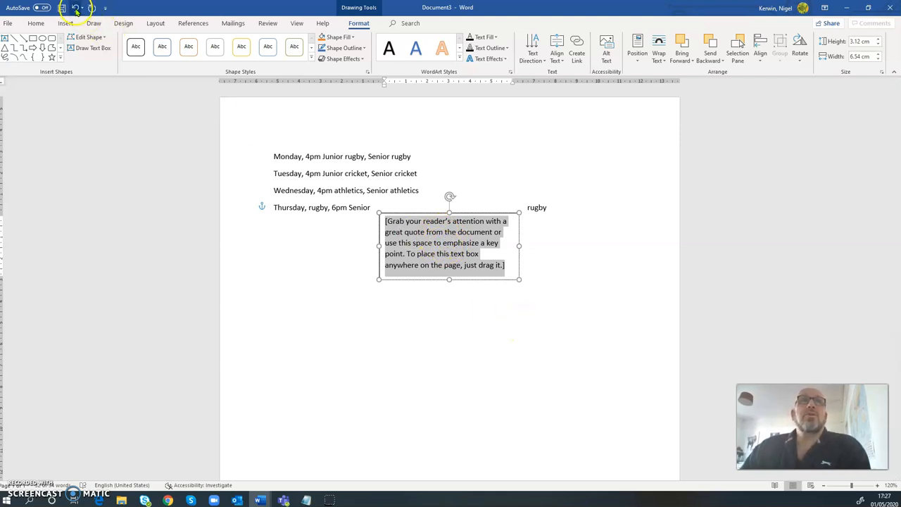
left_click(74, 8)
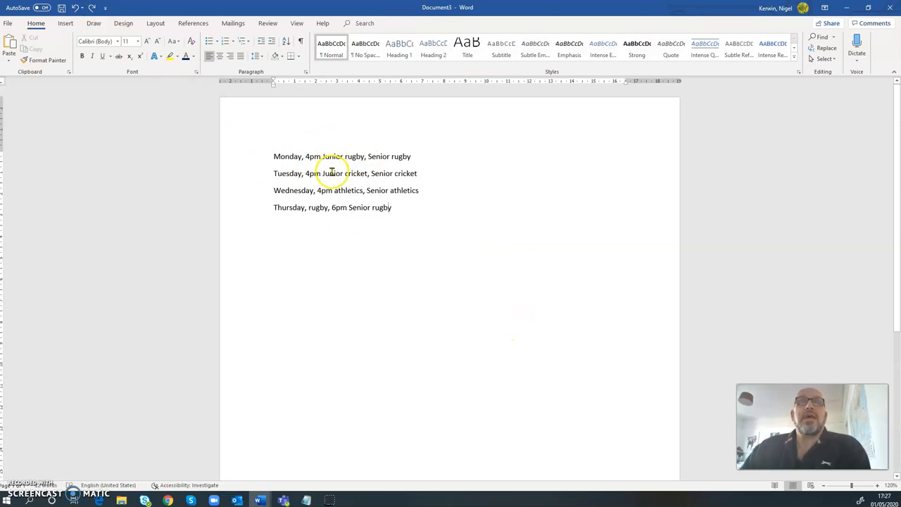
Convert the four weekday training lines, Monday to Thursday, into a three-column table with the text separated at commas.
left_click_drag(270, 151, 396, 205)
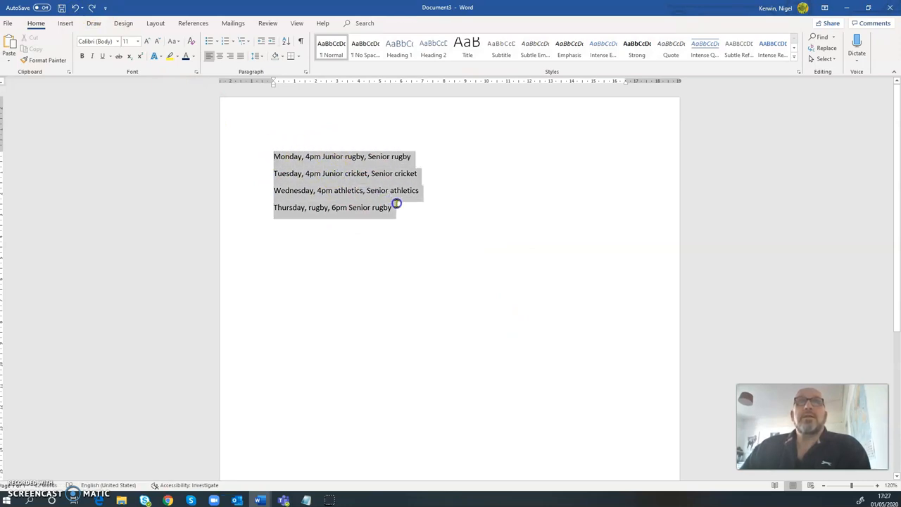
left_click(65, 24)
left_click(76, 61)
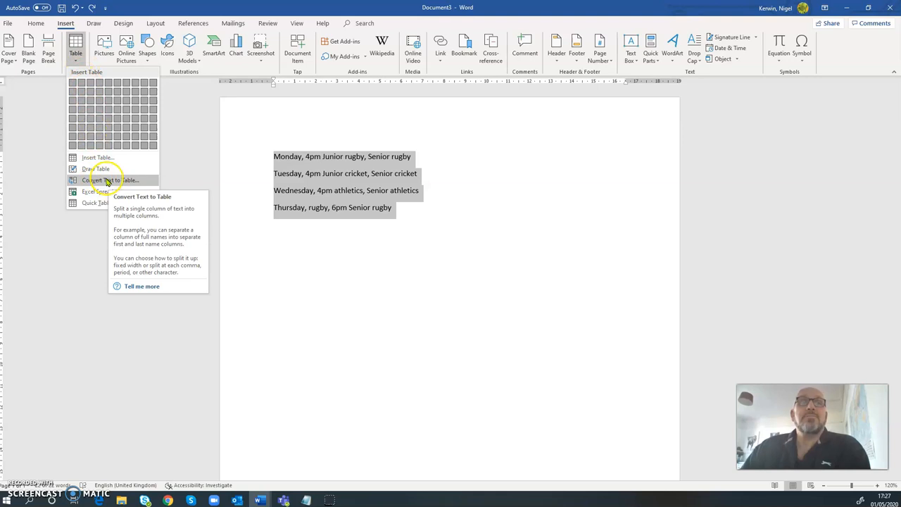
left_click(107, 181)
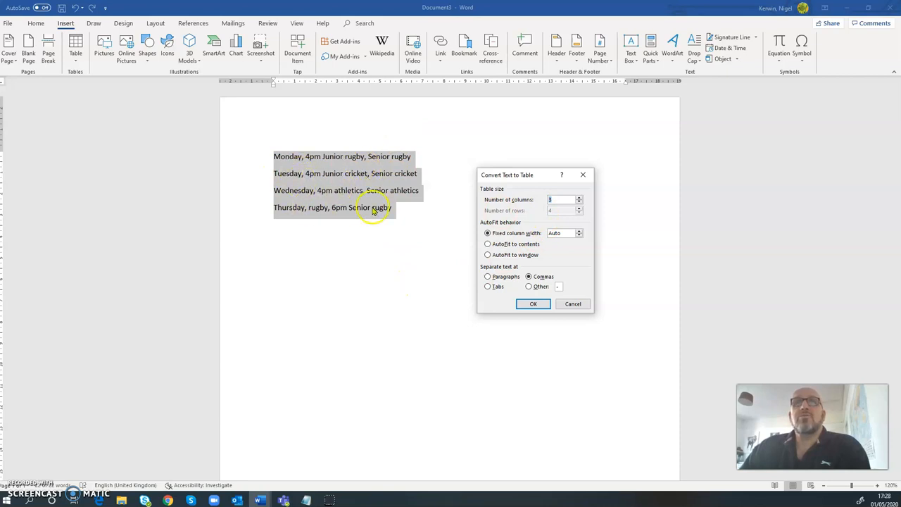
left_click(534, 304)
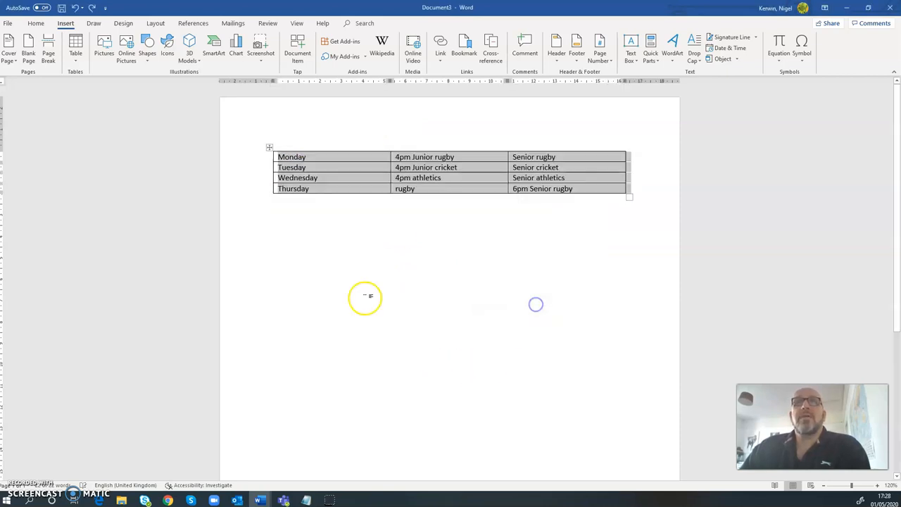
left_click(441, 267)
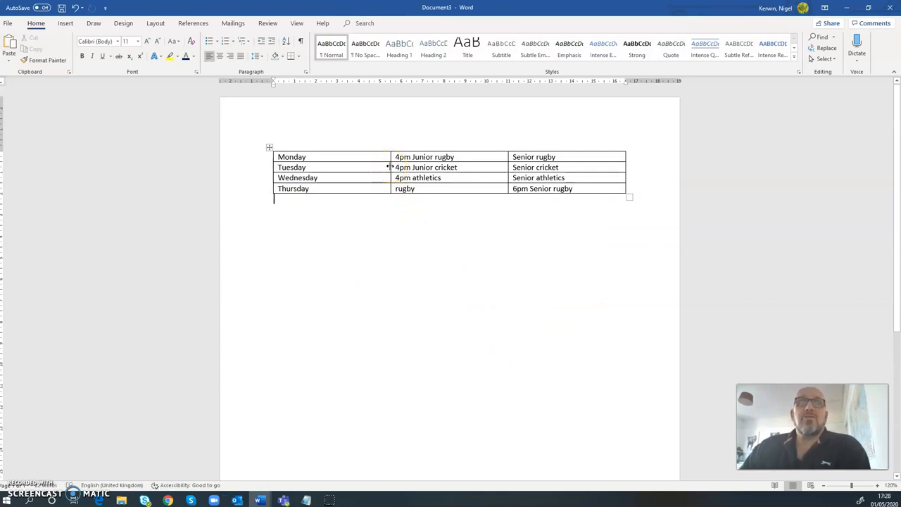
Narrow all three columns of the training table to fit their text, with the table's outer edge at about 11 cm on the ruler.
left_click_drag(391, 167, 336, 167)
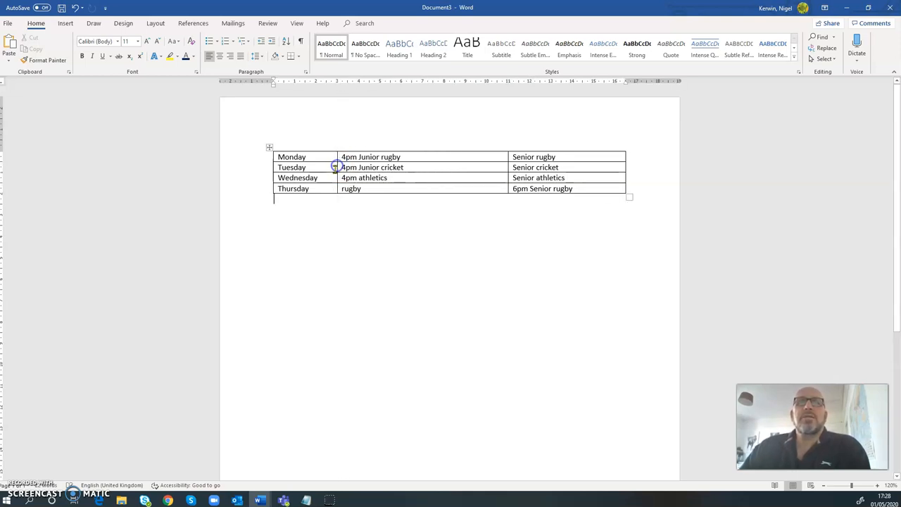
left_click_drag(508, 169, 418, 167)
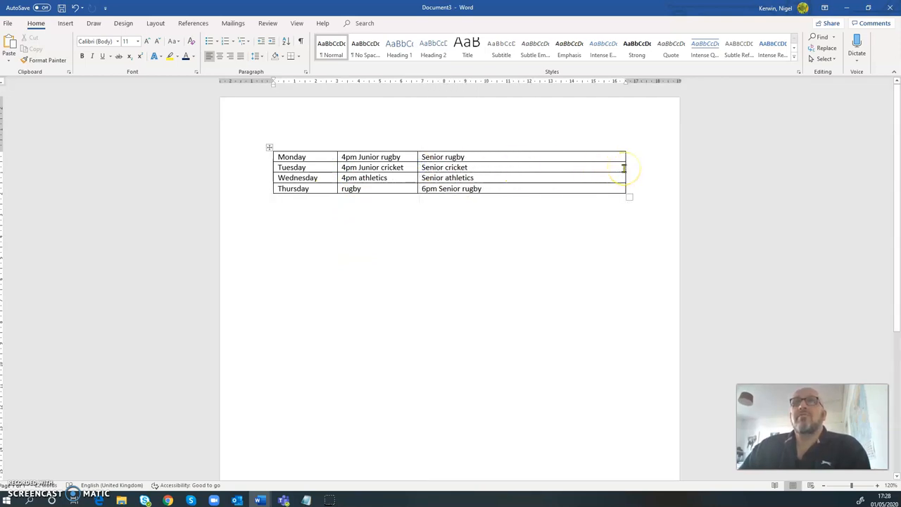
left_click_drag(625, 168, 508, 169)
left_click(437, 238)
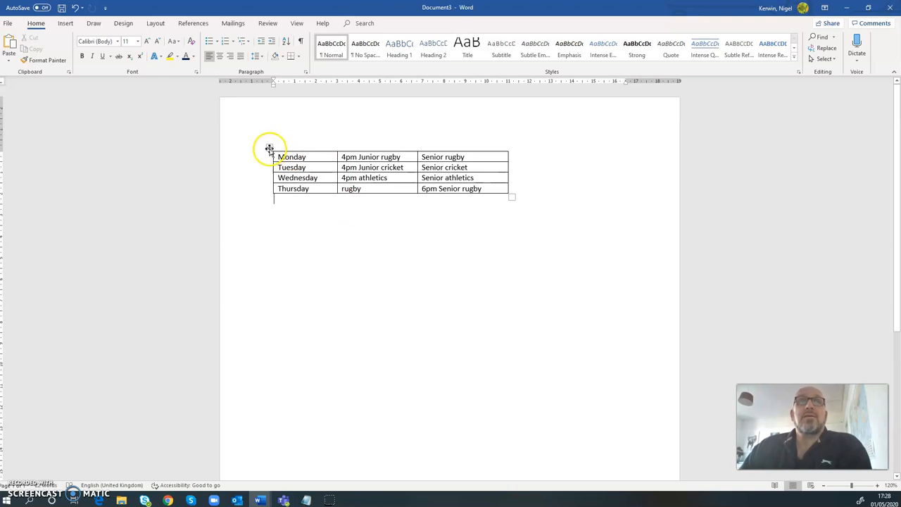
Select the whole training table and preview the No Border and All Borders options on it.
left_click(269, 148)
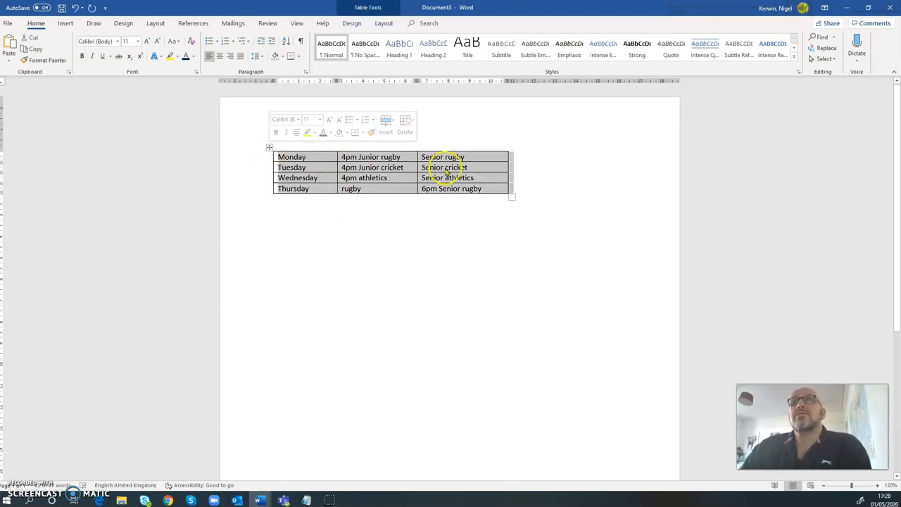
left_click(66, 24)
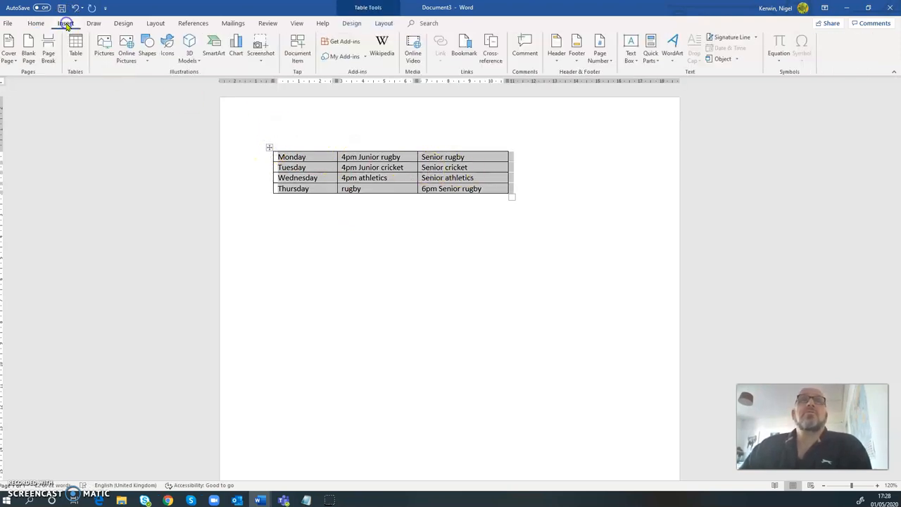
left_click(352, 24)
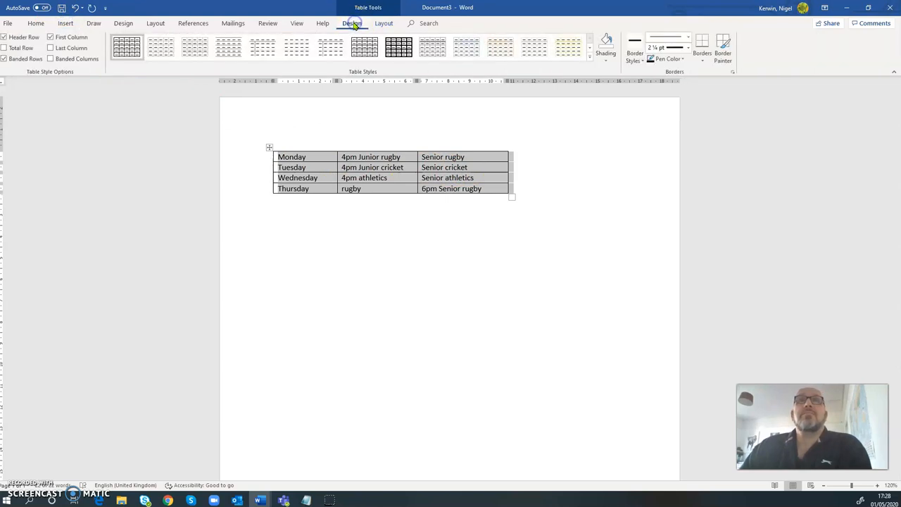
left_click(702, 58)
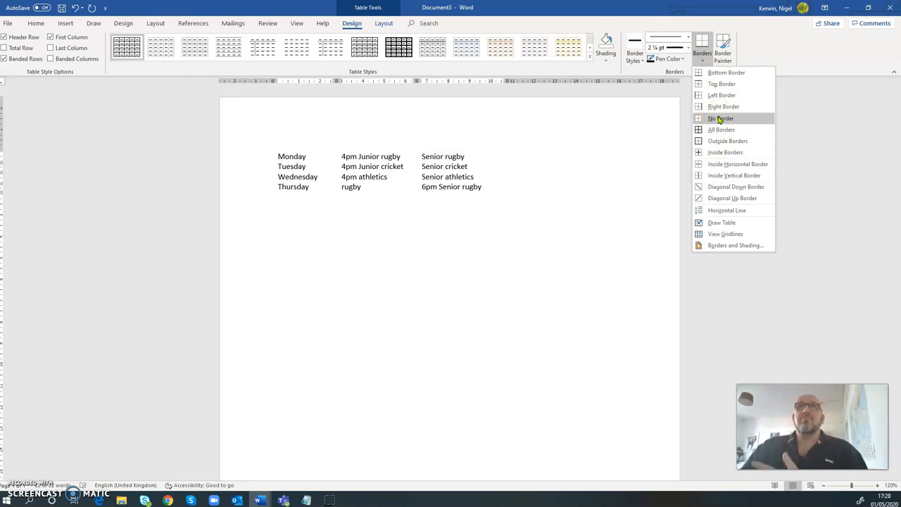
left_click(722, 130)
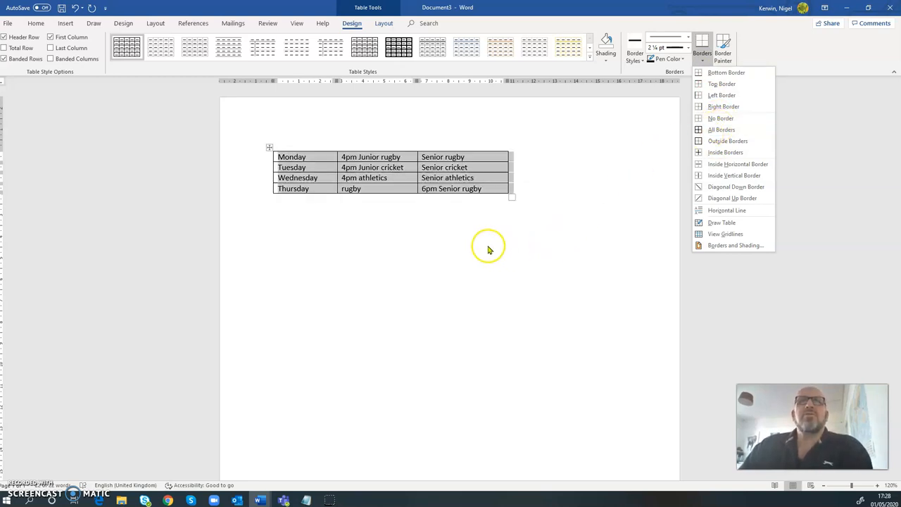
left_click(554, 173)
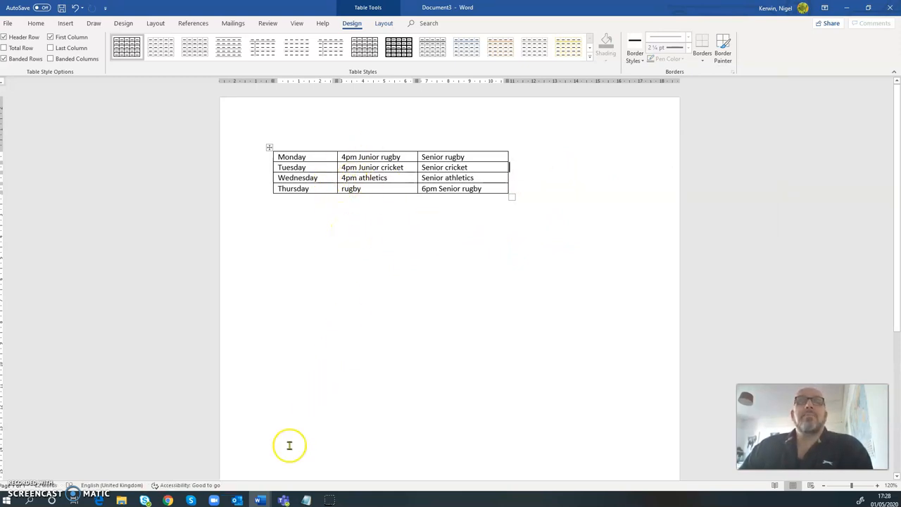
Switch to the Northwaite Sports Club Information exemplar and examine its layout from the title and logo to the footer.
mouse_move(262, 501)
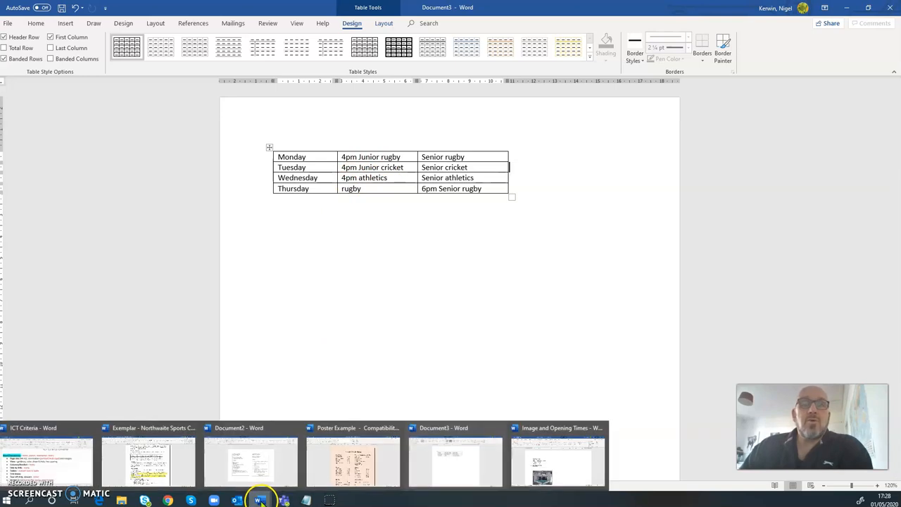
mouse_move(271, 475)
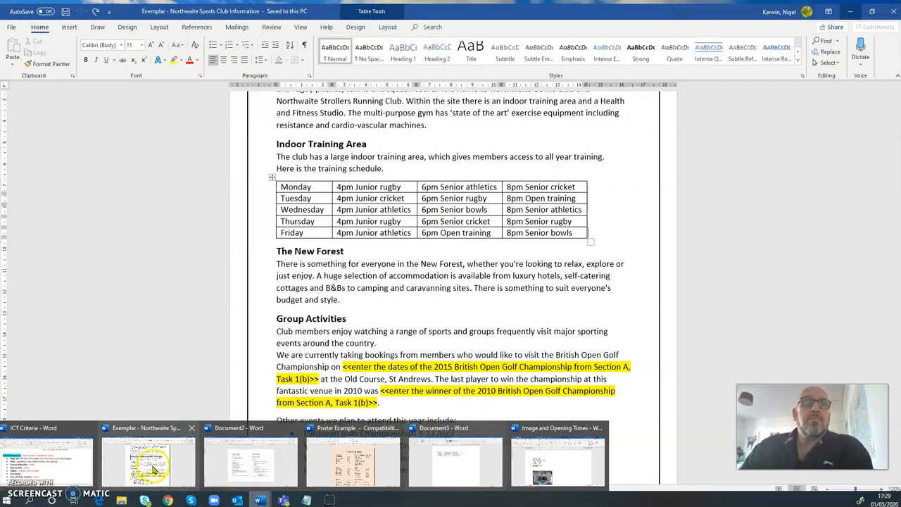
left_click(153, 465)
scroll(461, 326, "up", 2)
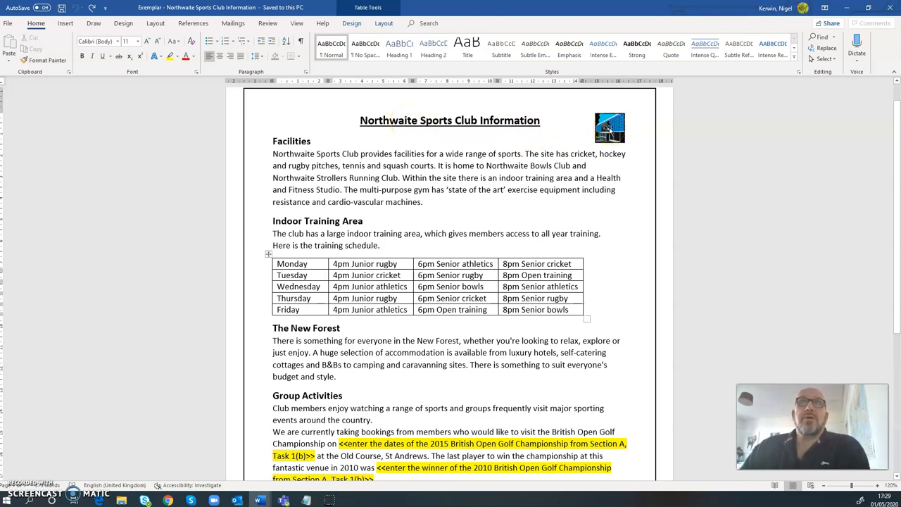
scroll(556, 310, "down", 5)
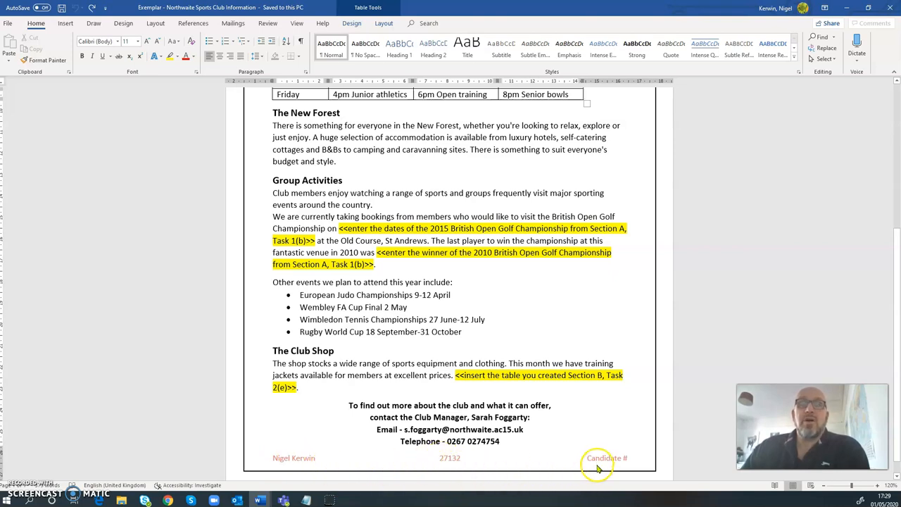
scroll(485, 302, "up", 5)
scroll(485, 302, "up", 1)
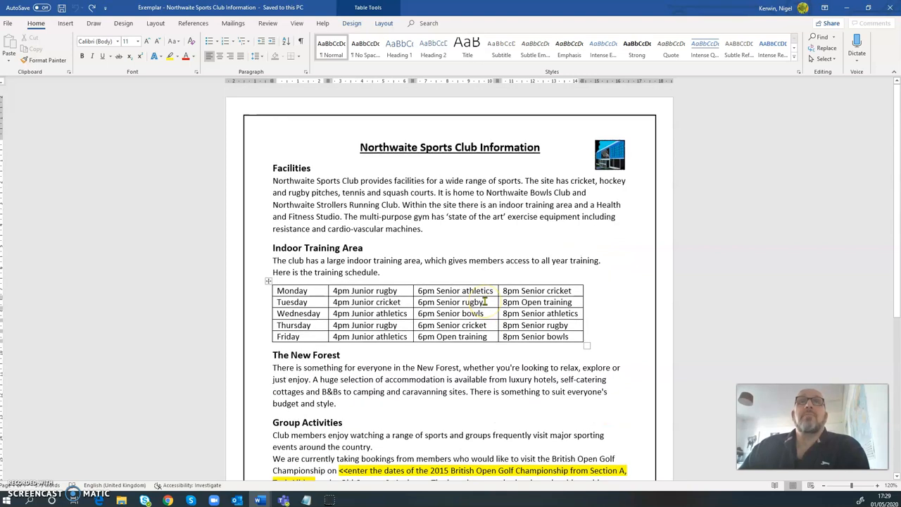
Display the formatting marks and check the spacing between the exemplar's sections down to The Club Shop.
left_click(301, 42)
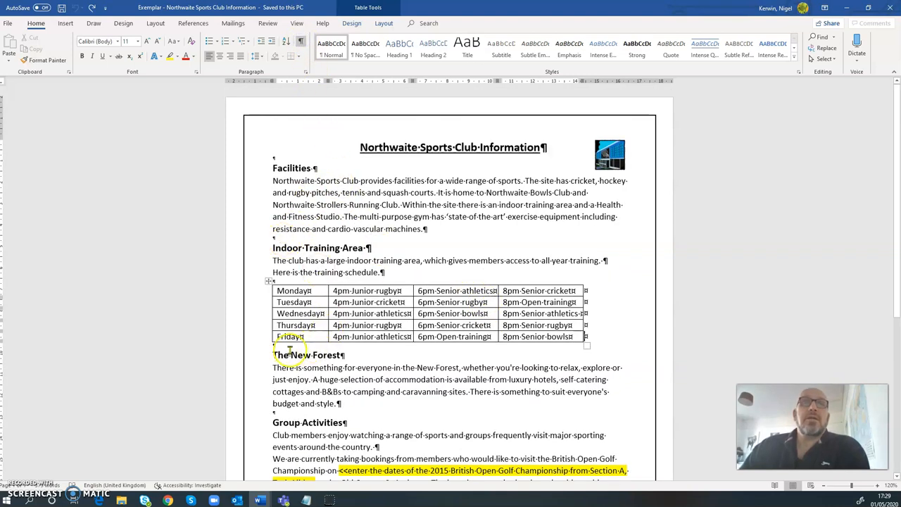
scroll(288, 394, "down", 3)
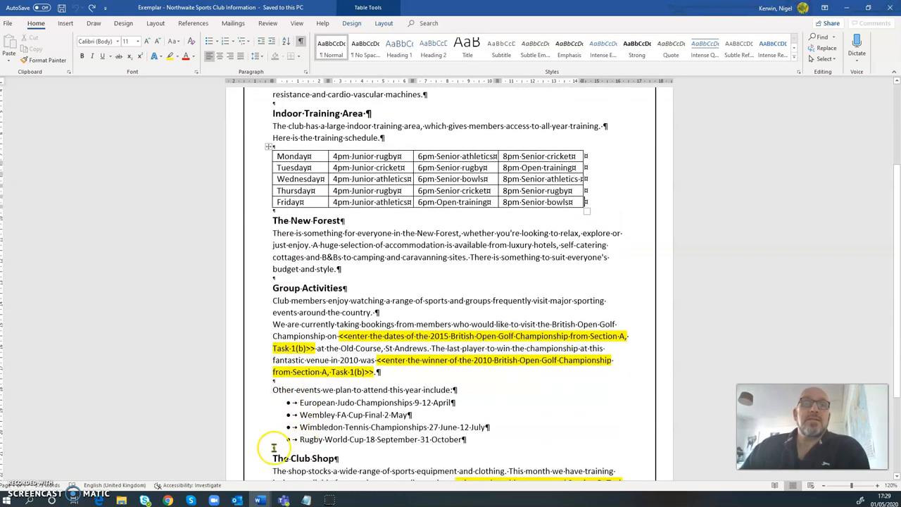
scroll(310, 356, "up", 3)
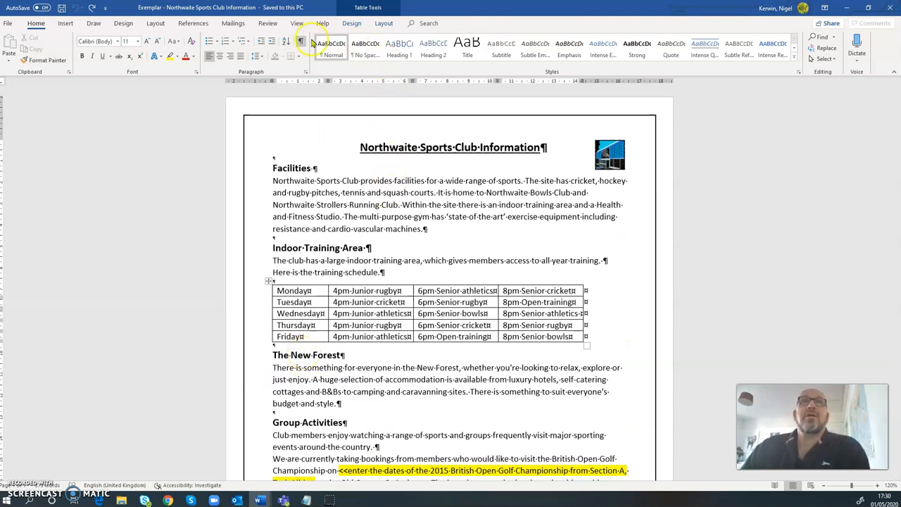
Show the page gridlines to check the exemplar's alignment down to the footer, and hide them again.
left_click(297, 23)
left_click(200, 48)
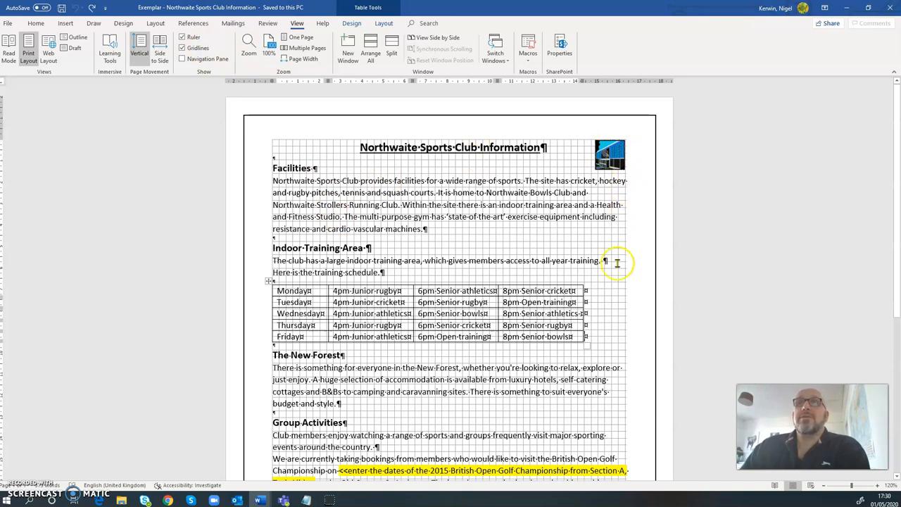
scroll(615, 363, "down", 3)
scroll(619, 384, "down", 2)
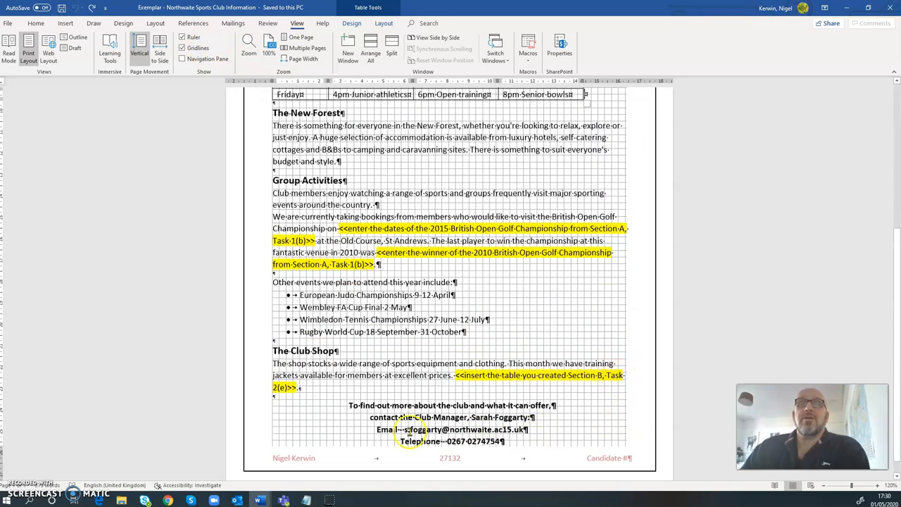
scroll(289, 180, "up", 5)
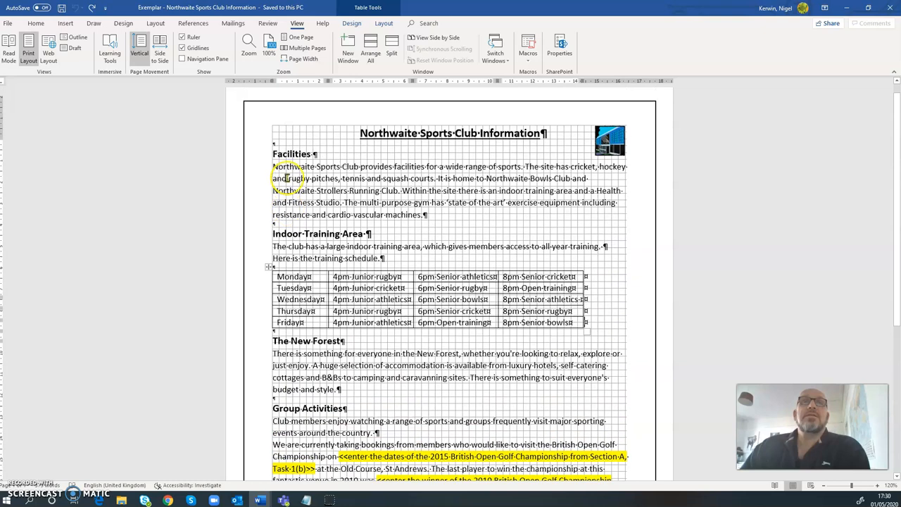
scroll(287, 178, "up", 1)
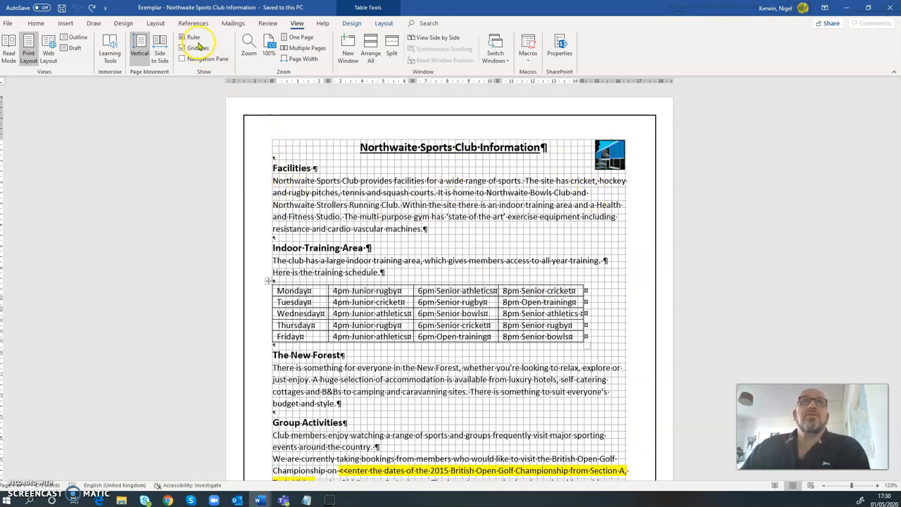
left_click(186, 48)
Delete everything from "Other events we plan to attend this year include:" through the closing contact details.
scroll(394, 232, "down", 4)
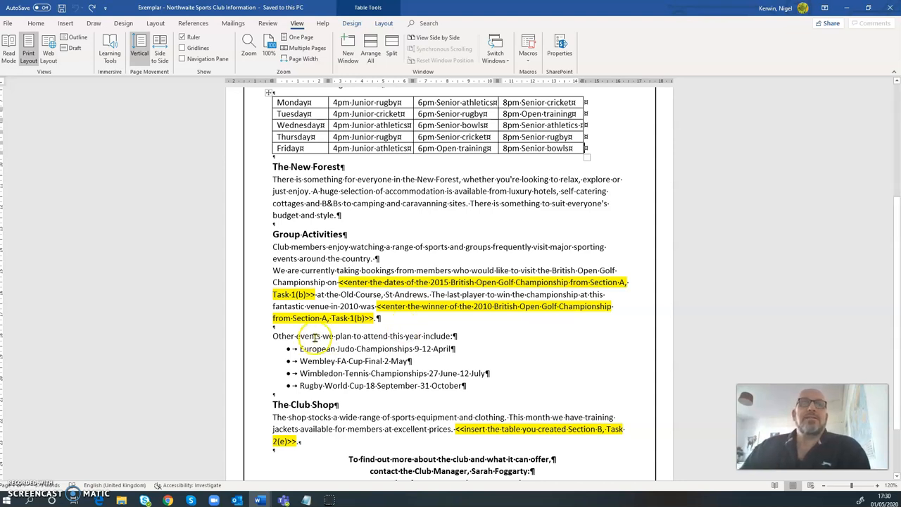
left_click_drag(274, 336, 544, 442)
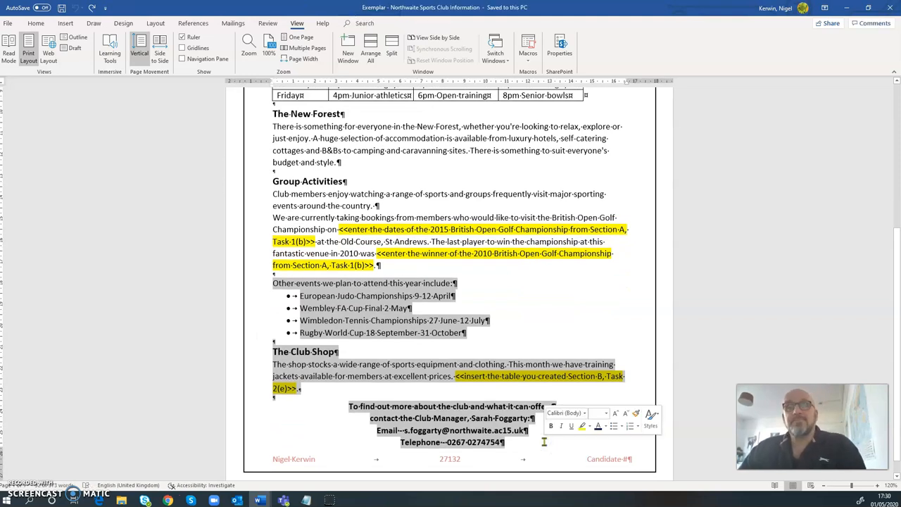
key("Delete")
scroll(364, 302, "up", 2)
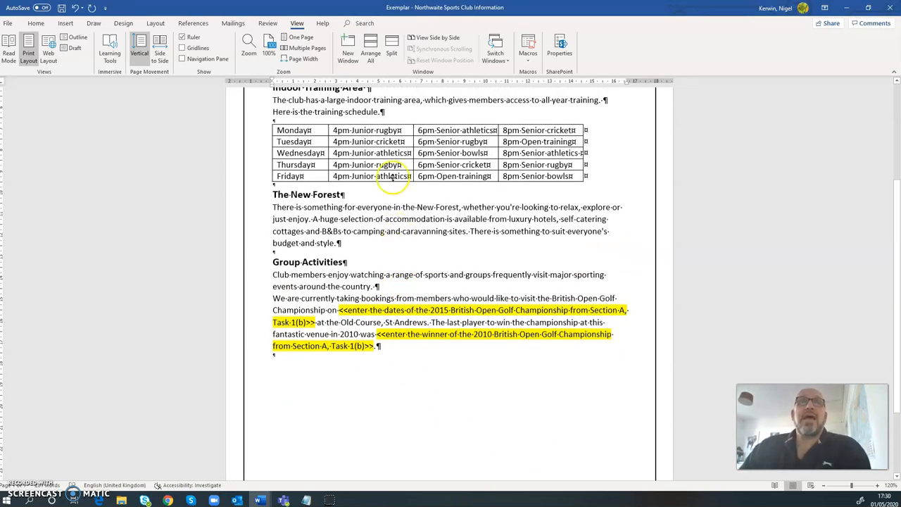
Set the last empty paragraph below Group Activities to 11 pt and add two more blank paragraphs.
left_click(360, 364)
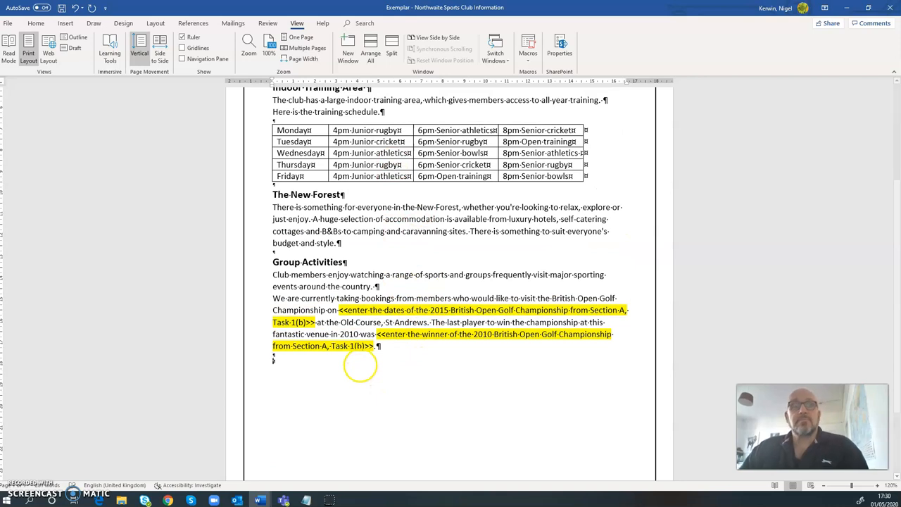
left_click(33, 24)
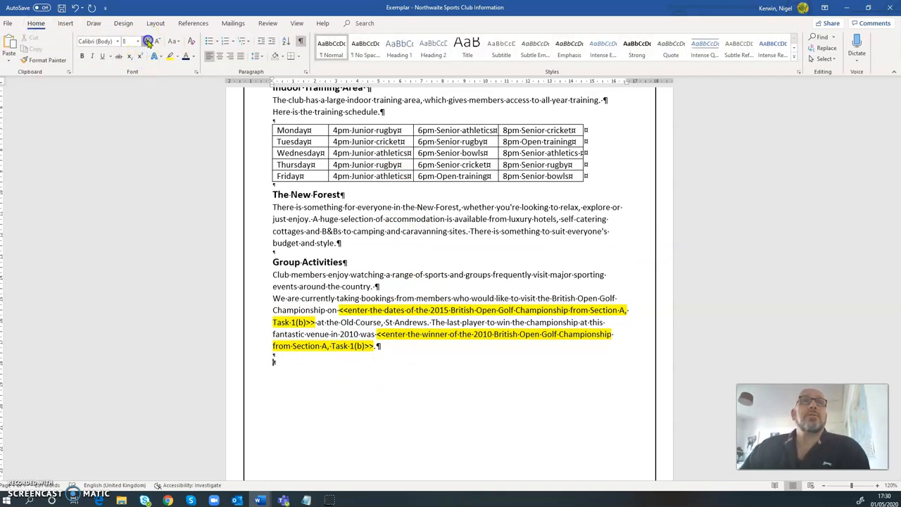
left_click(147, 41)
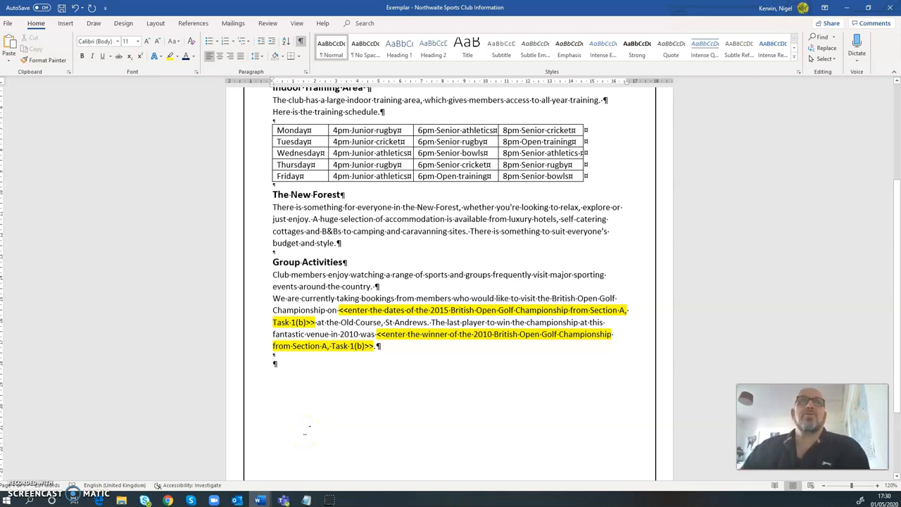
key("Return")
key("Return")
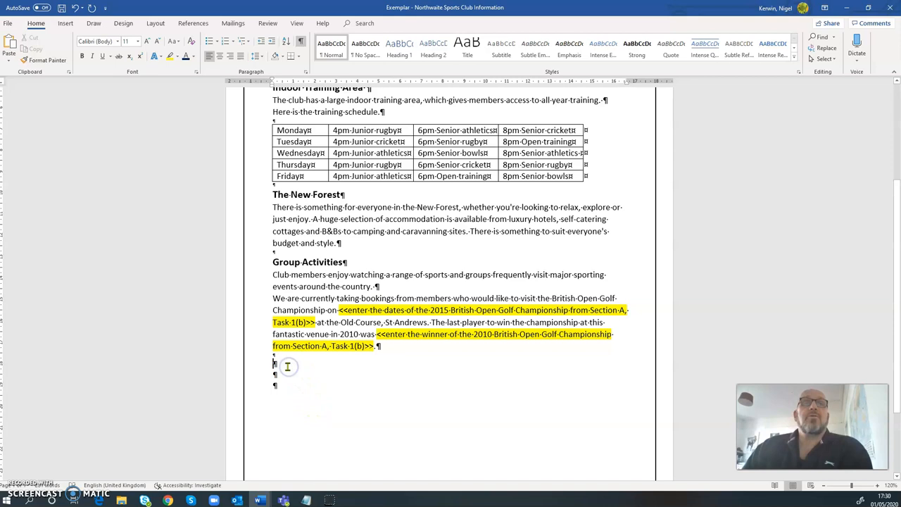
Draw a straight horizontal line about 15.9 cm long across the blank paragraphs below the Group Activities text.
left_click(65, 23)
left_click(102, 59)
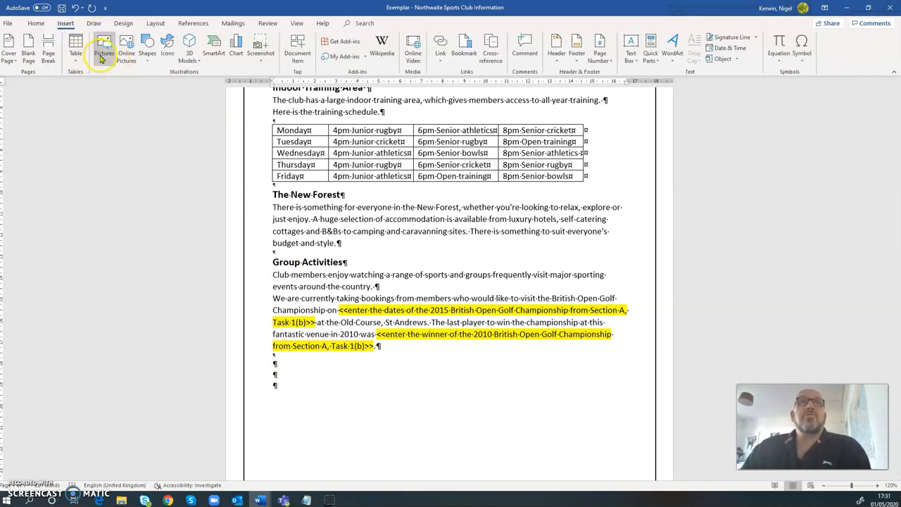
left_click(149, 60)
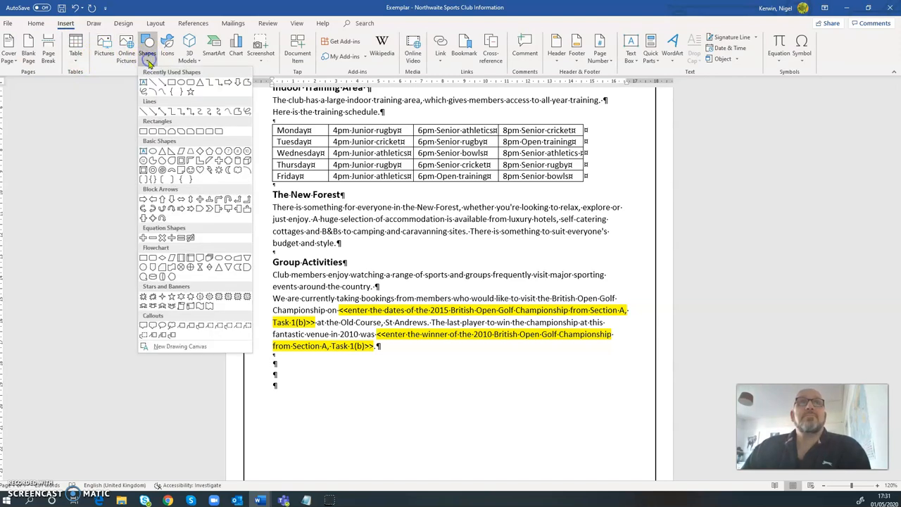
left_click(141, 111)
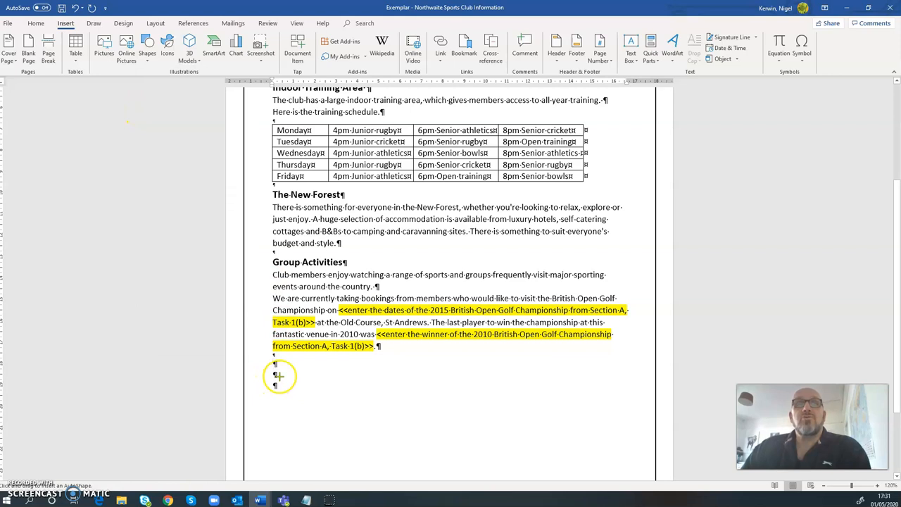
left_click_drag(278, 376, 619, 374)
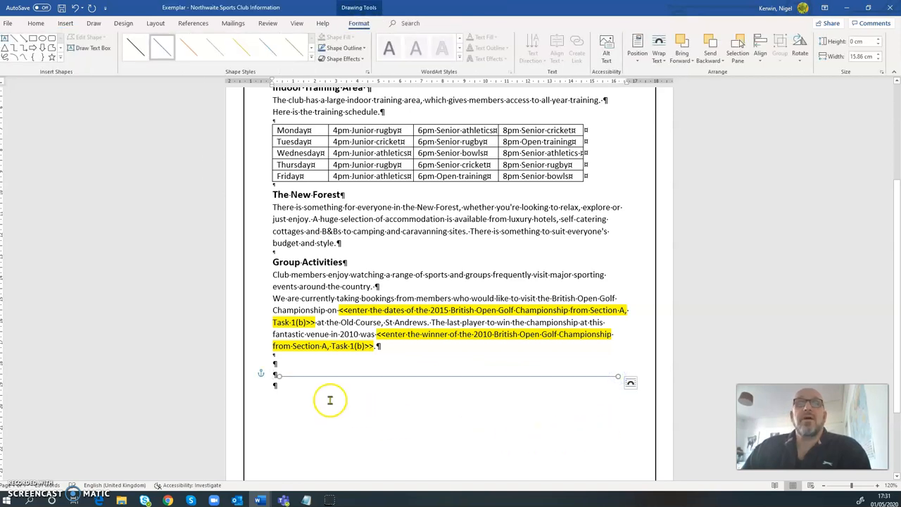
Format the drawn line's outline as black and dashed with a weight of 1½ pt.
left_click(362, 48)
left_click(329, 71)
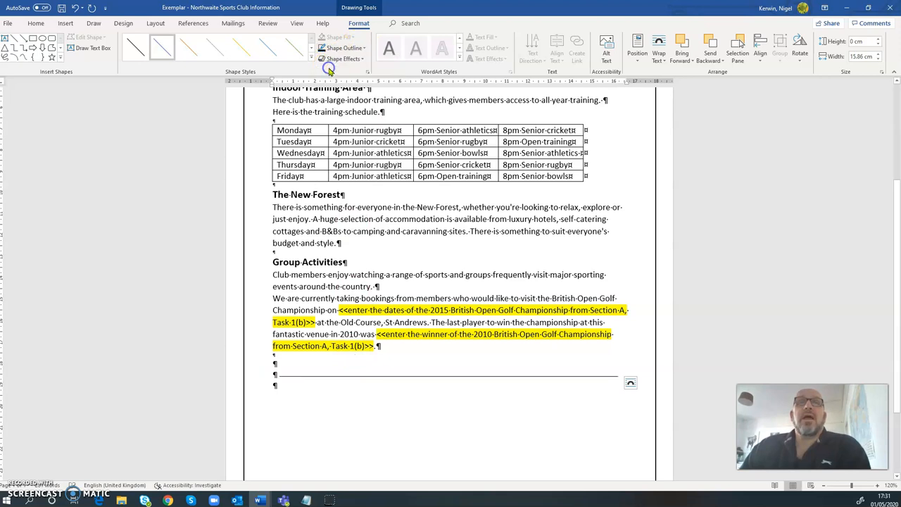
left_click(365, 49)
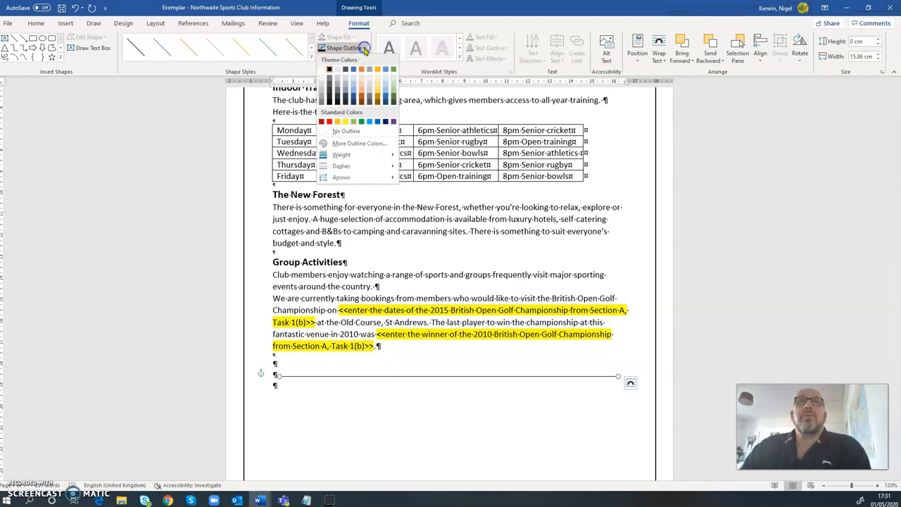
mouse_move(342, 168)
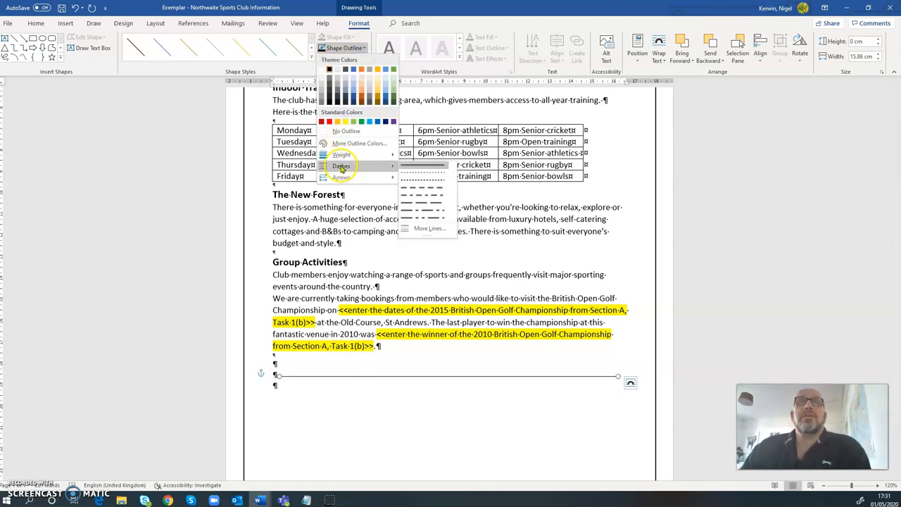
left_click(421, 189)
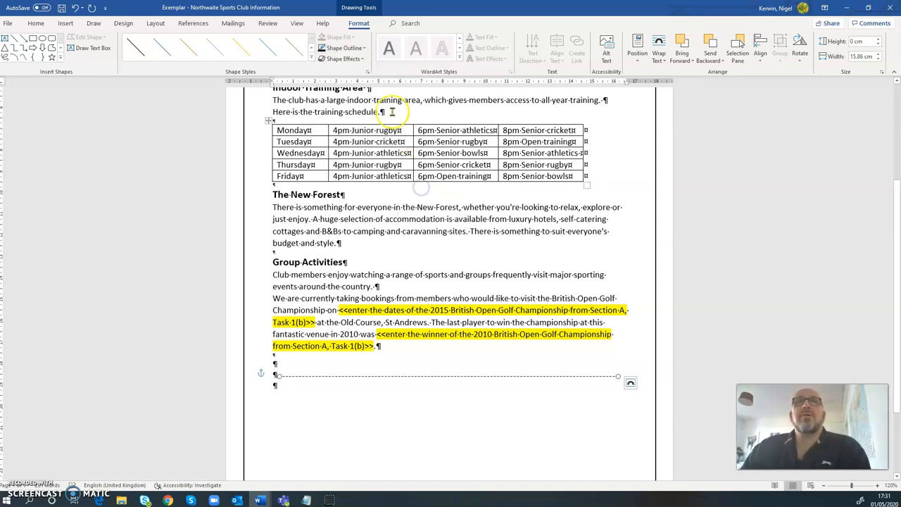
left_click(364, 49)
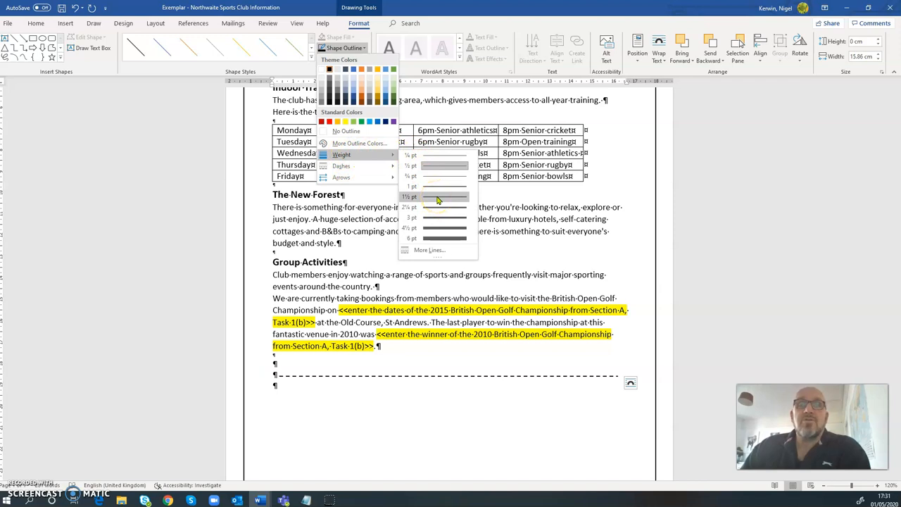
left_click(437, 200)
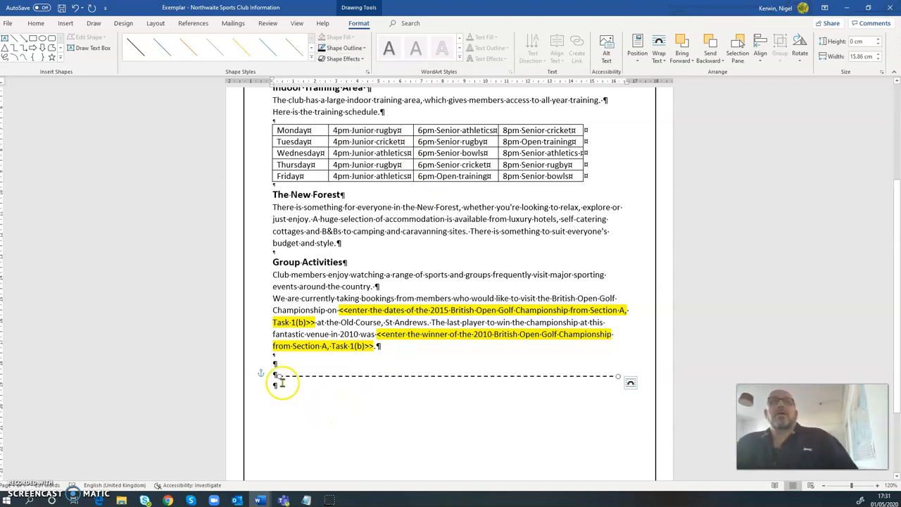
Shorten the dashed line from its left end to about 14.8 cm and hide the formatting marks.
left_click_drag(279, 377, 301, 376)
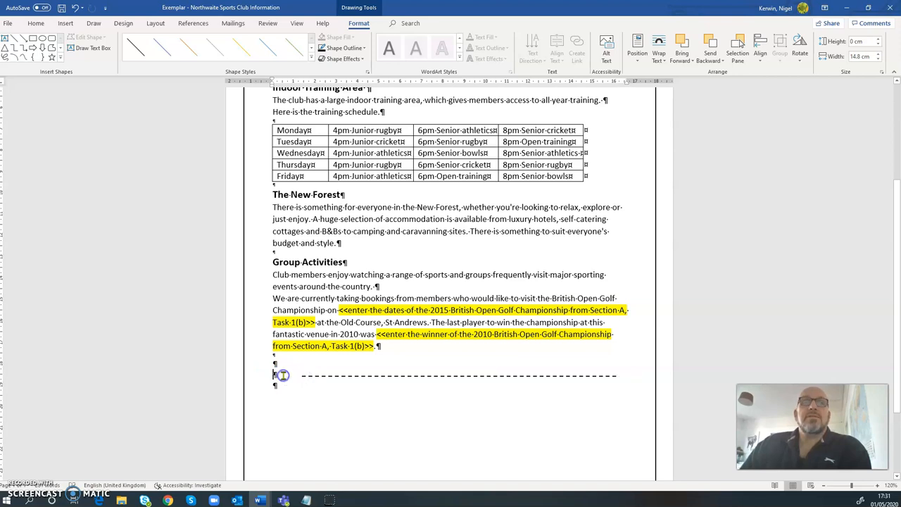
left_click(281, 375)
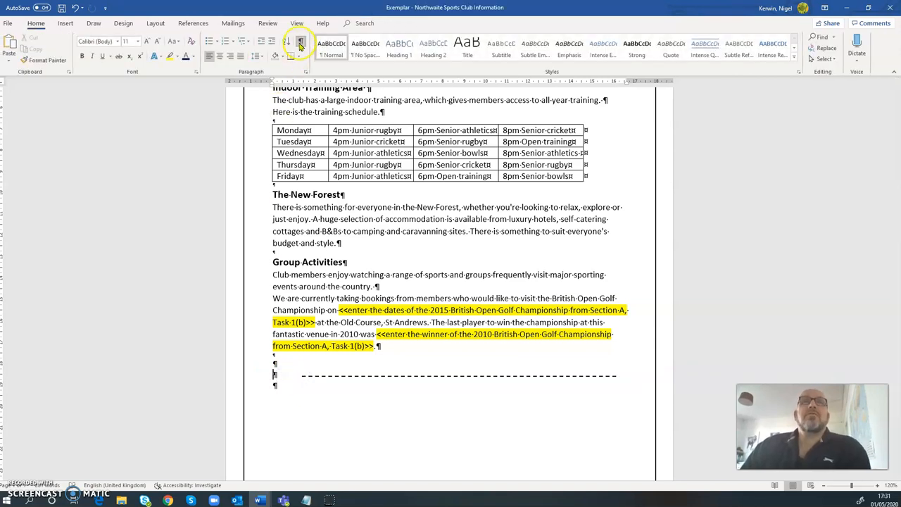
left_click(300, 42)
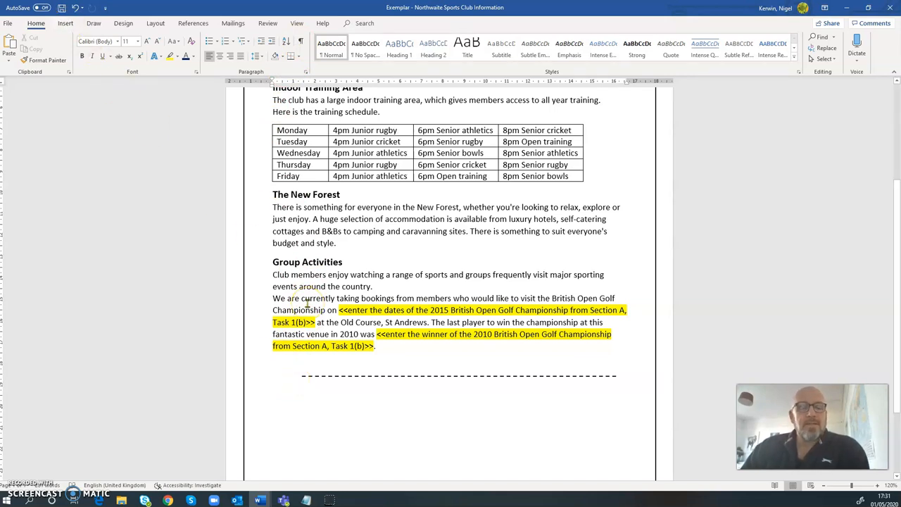
Insert two Wingdings scissors symbols, character code 34, in the blank paragraph in front of the dashed line.
left_click(64, 25)
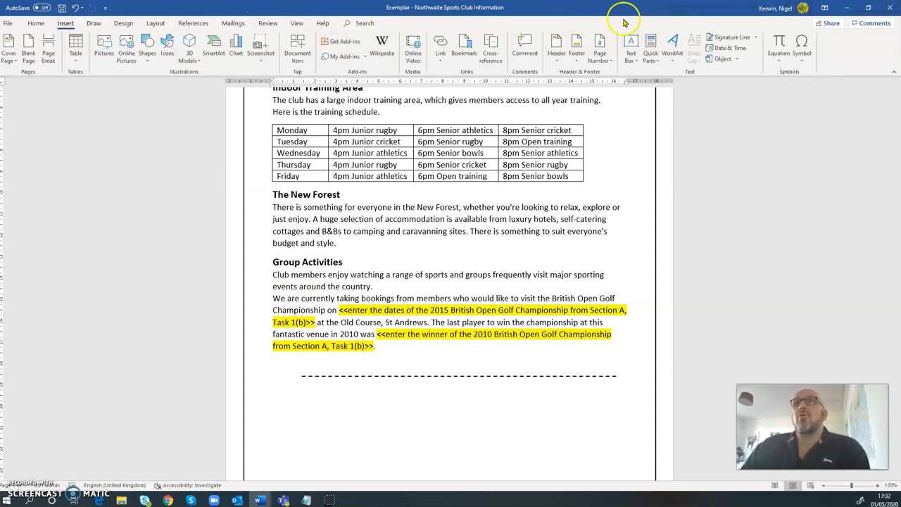
left_click(803, 60)
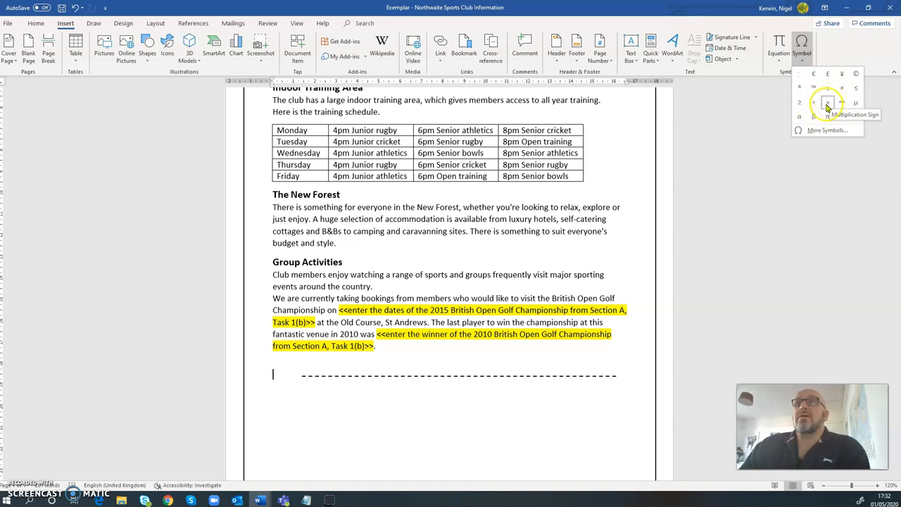
left_click(817, 131)
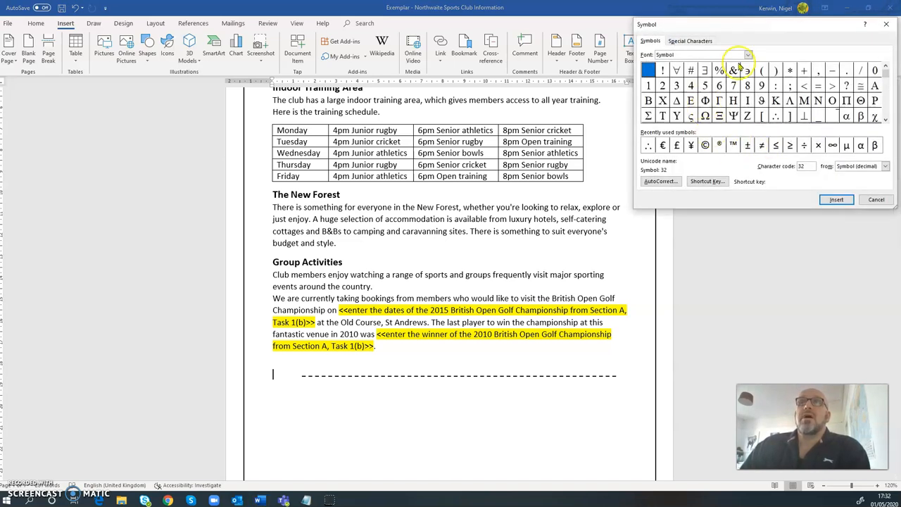
left_click(749, 56)
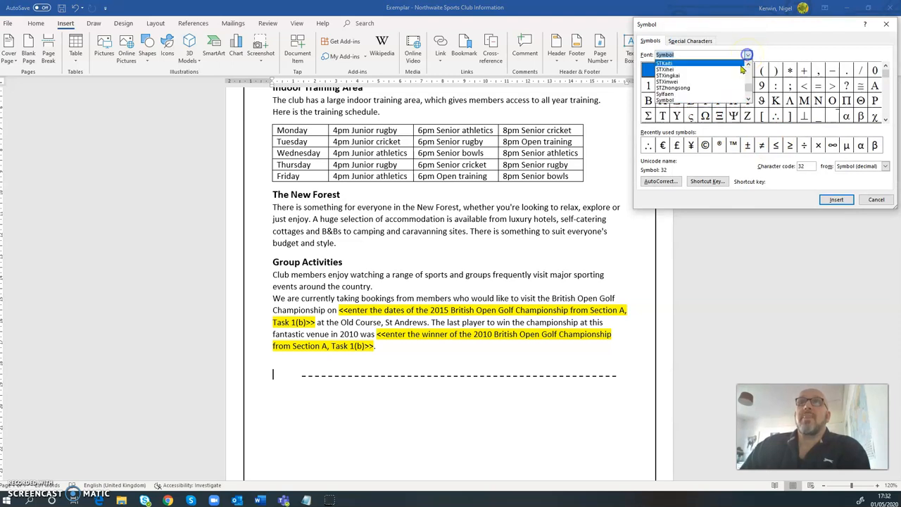
left_click_drag(750, 89, 749, 92)
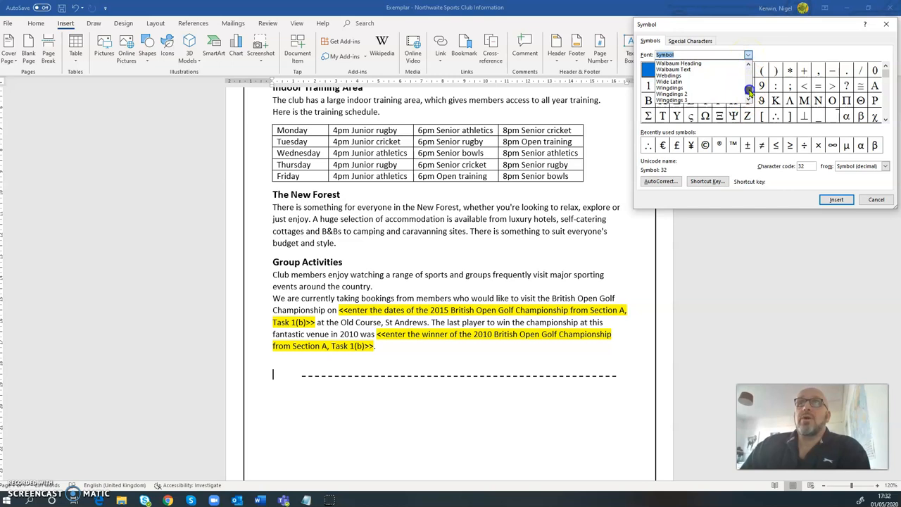
left_click(673, 89)
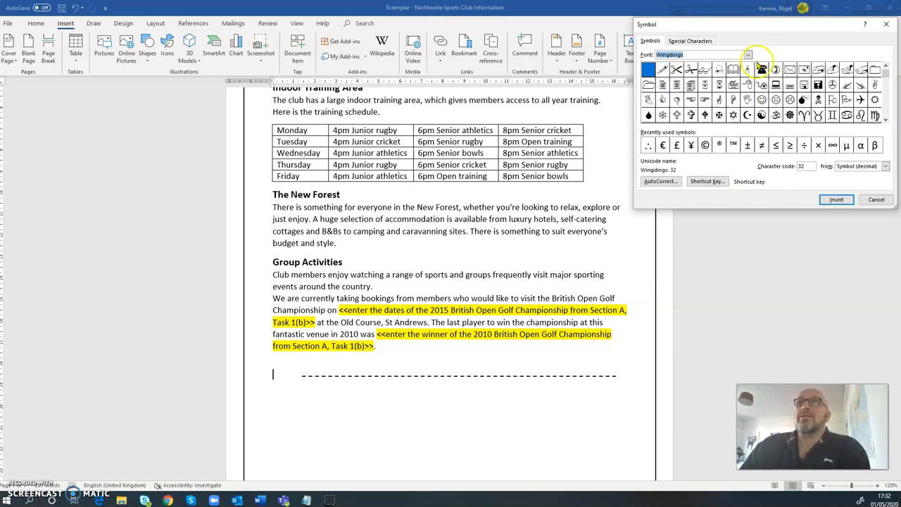
left_click(676, 70)
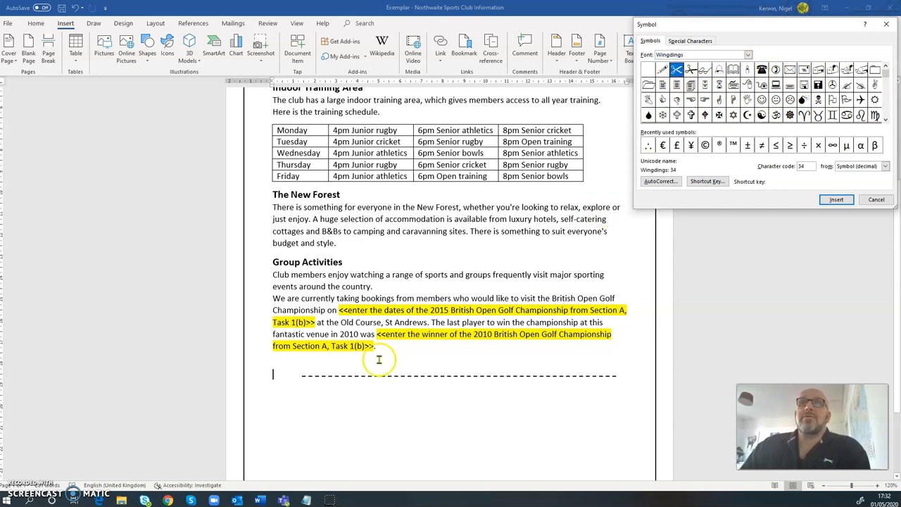
left_click(836, 199)
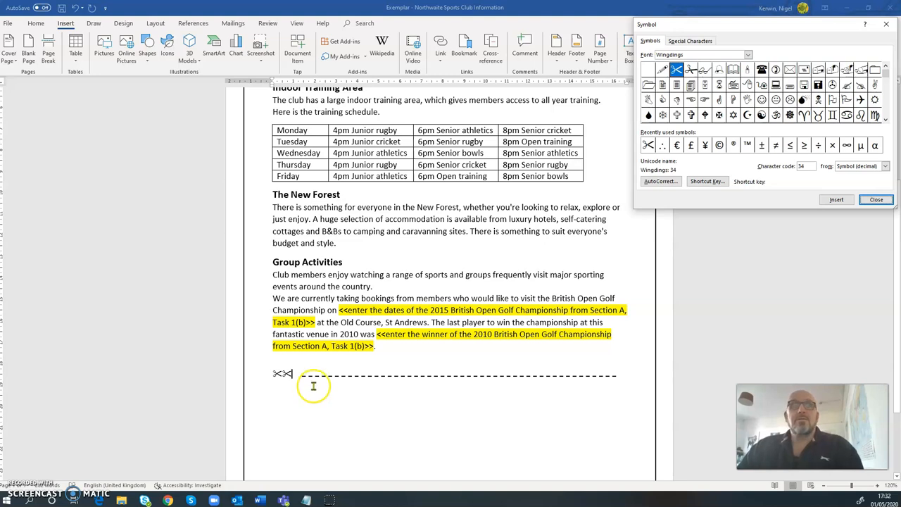
Remove the duplicate scissors symbol so one remains, and add an empty paragraph below the dashed cut-off line.
left_click(876, 200)
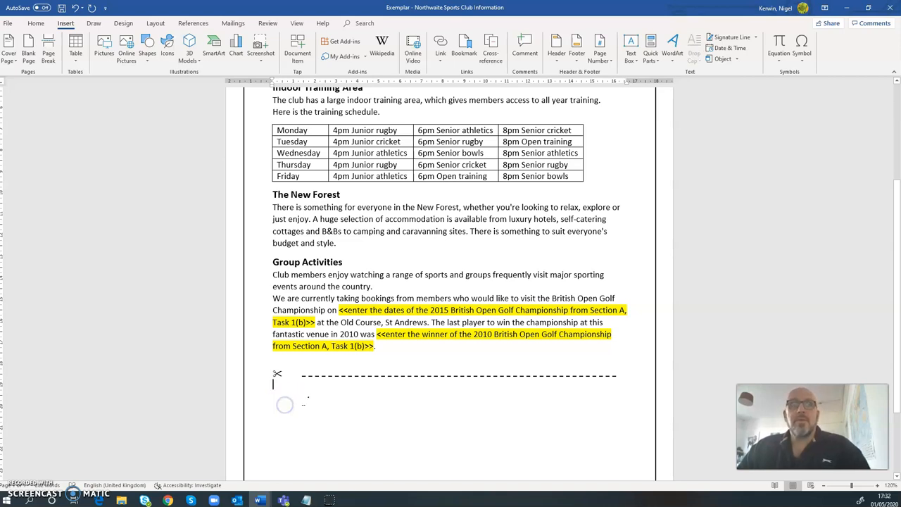
left_click(310, 407)
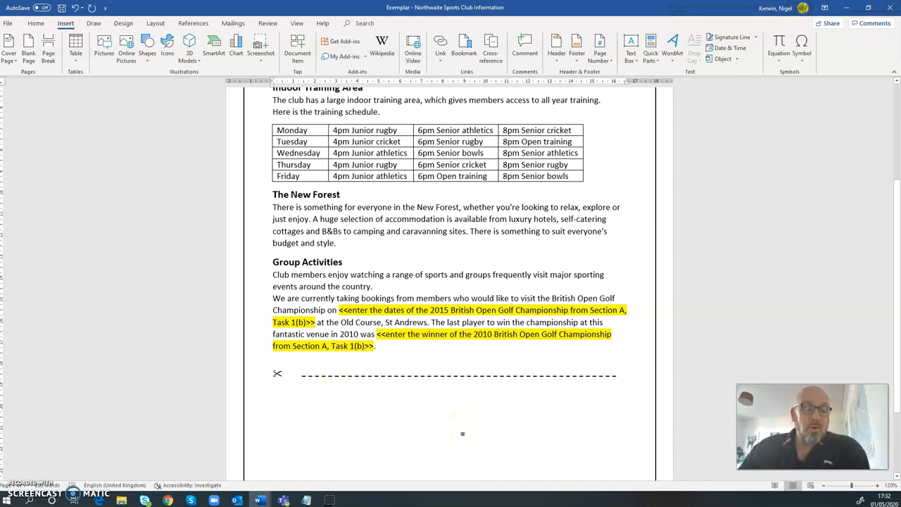
Insert a two-column, four-row table below the cut-off line and narrow its columns to about 5 cm and 8 cm.
scroll(463, 433, "down", 2)
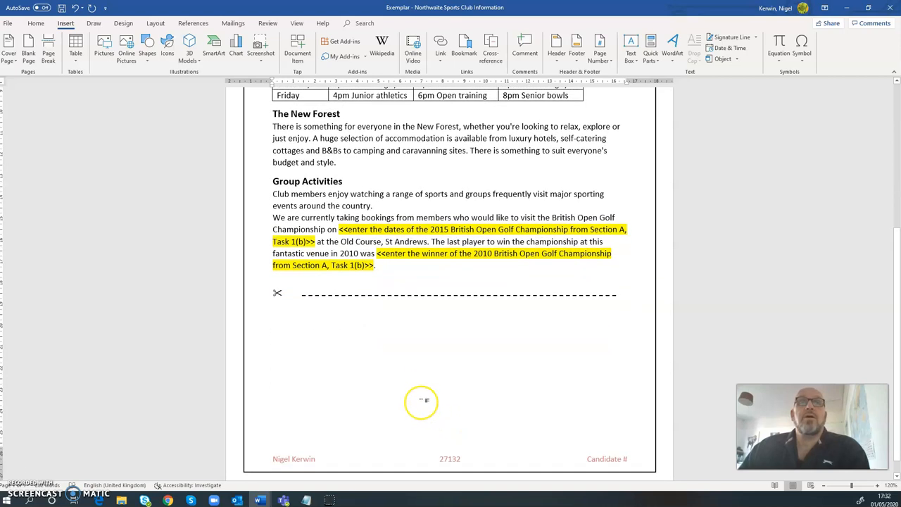
left_click(77, 62)
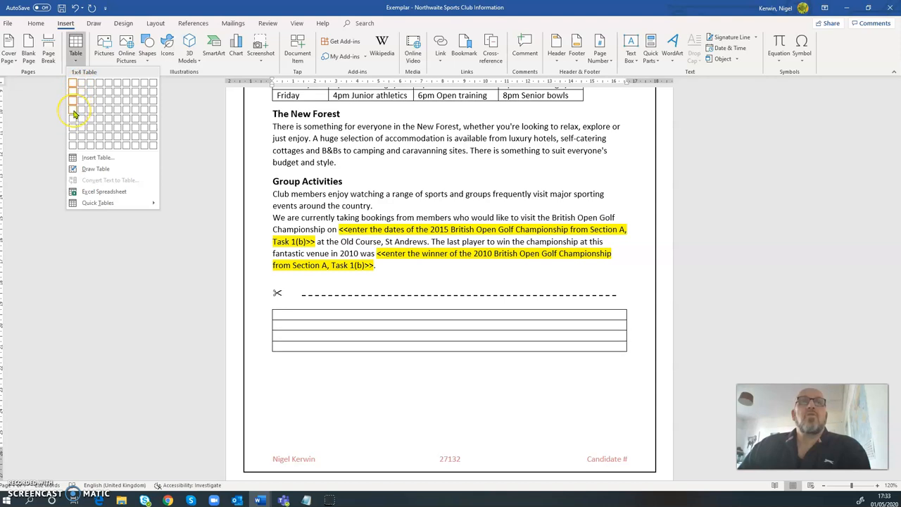
left_click(82, 113)
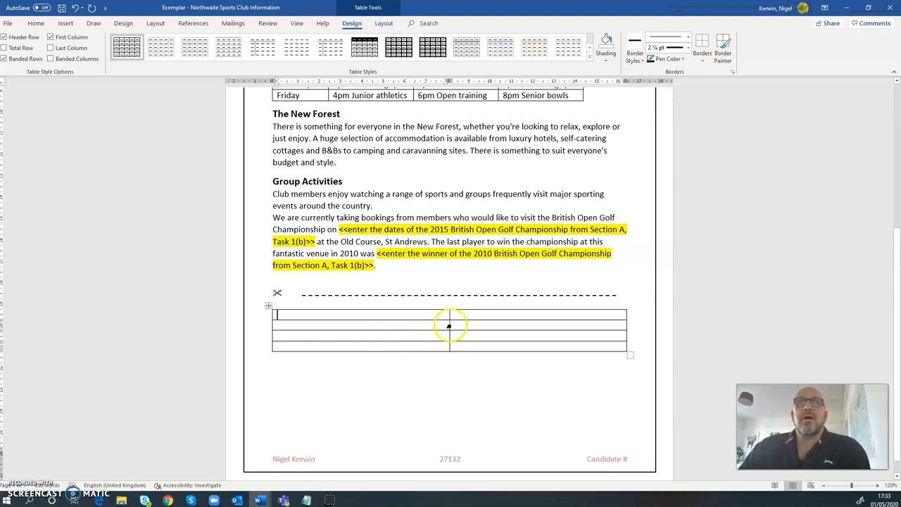
left_click_drag(431, 330, 379, 329)
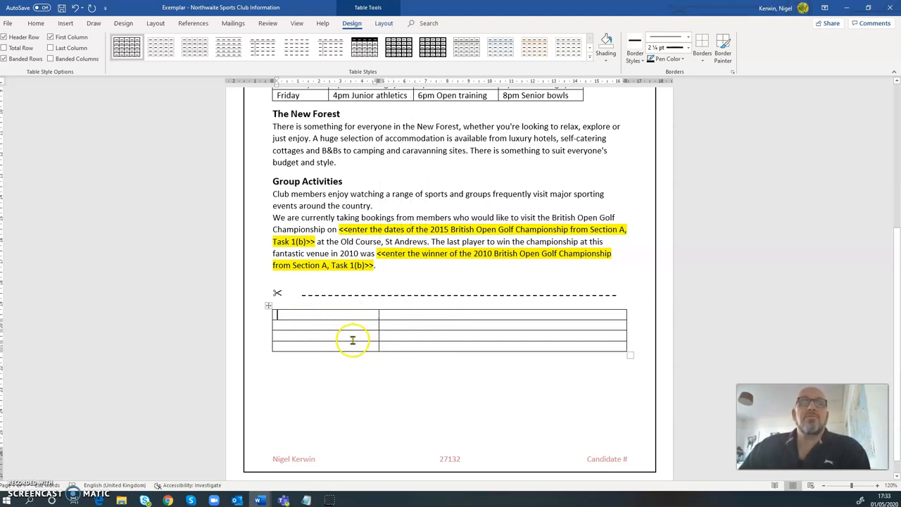
left_click_drag(626, 328, 552, 327)
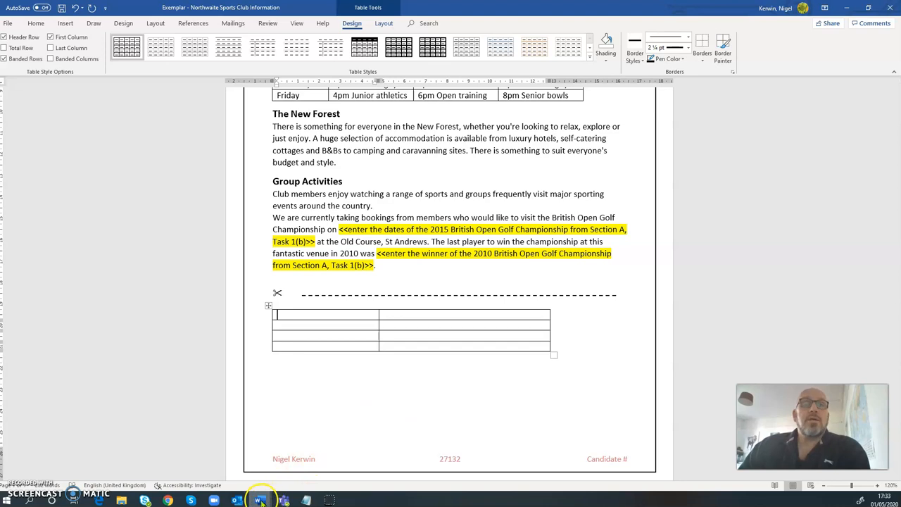
Switch to Document2, insert the Kermit picture after the "Add beaten egg" bullet and shrink it to 2.07 by 2.76 cm.
mouse_move(260, 501)
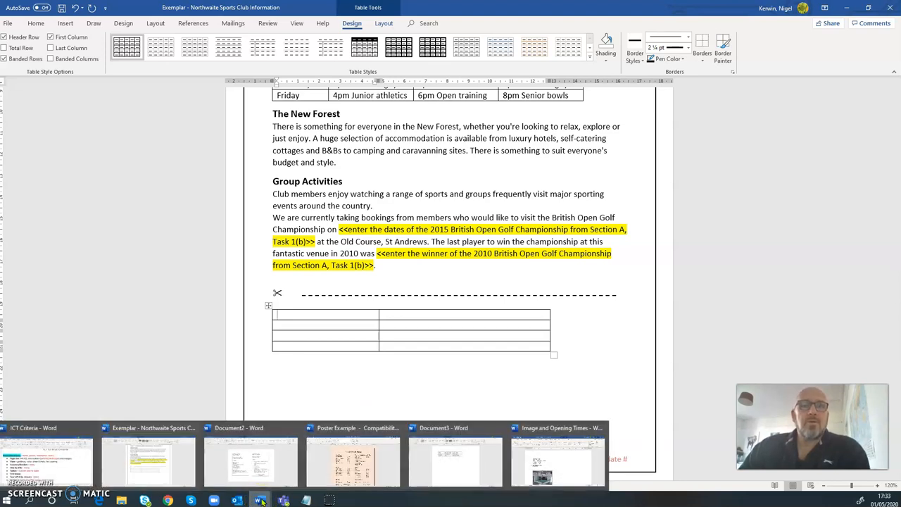
left_click(263, 475)
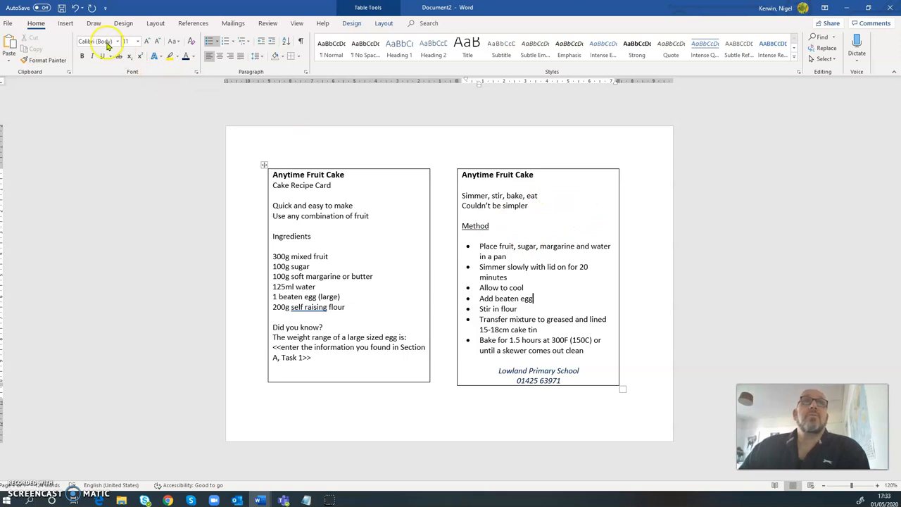
left_click(66, 24)
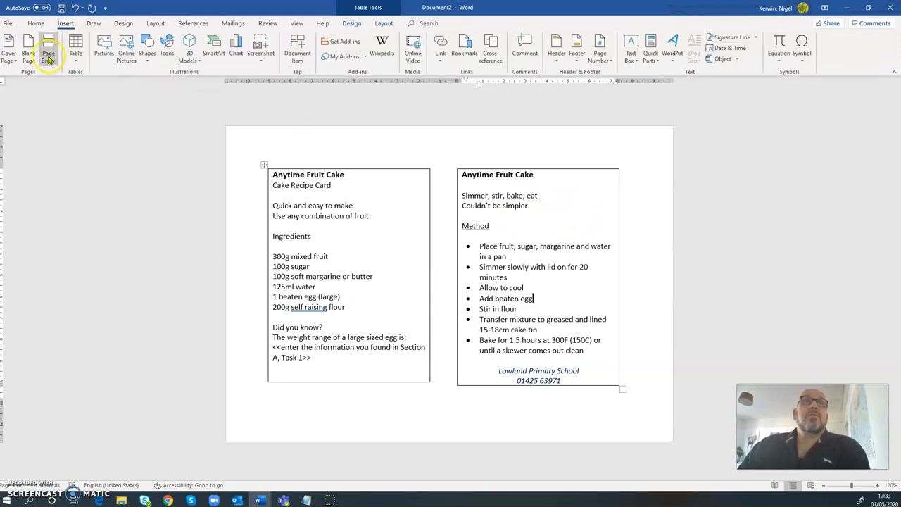
left_click(104, 47)
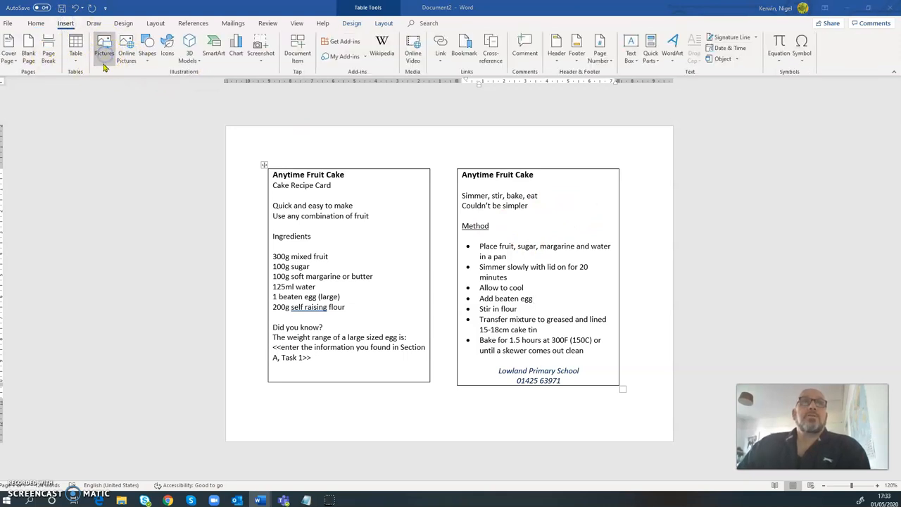
left_click(261, 79)
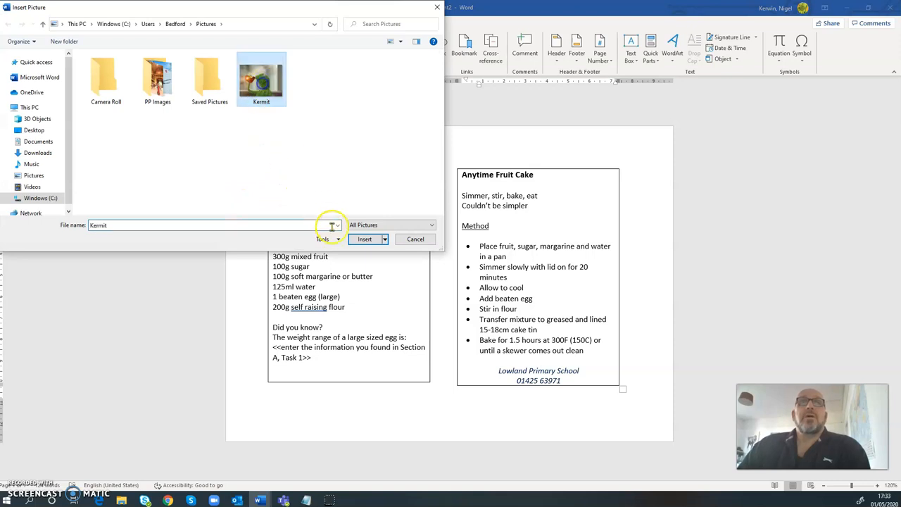
left_click(367, 239)
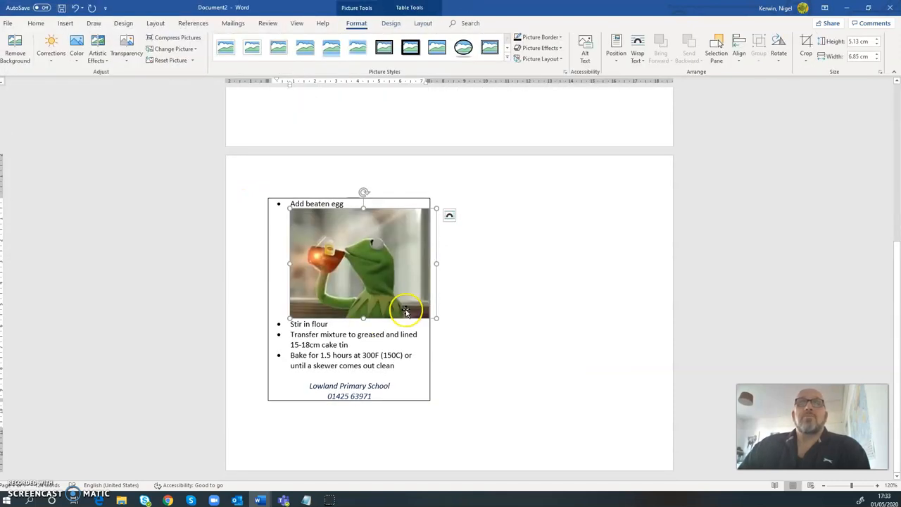
left_click_drag(436, 318, 348, 237)
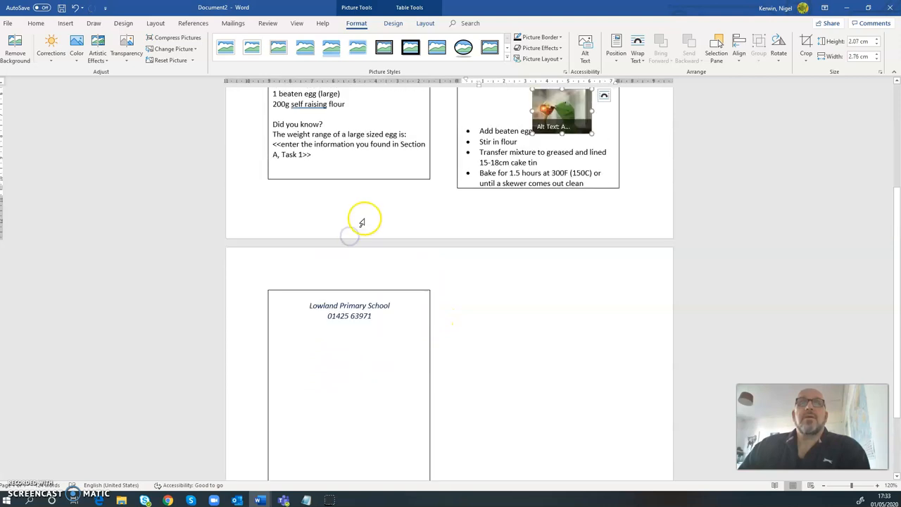
Set the Kermit picture's text wrapping to Tight and move it onto the blank second page.
right_click(557, 107)
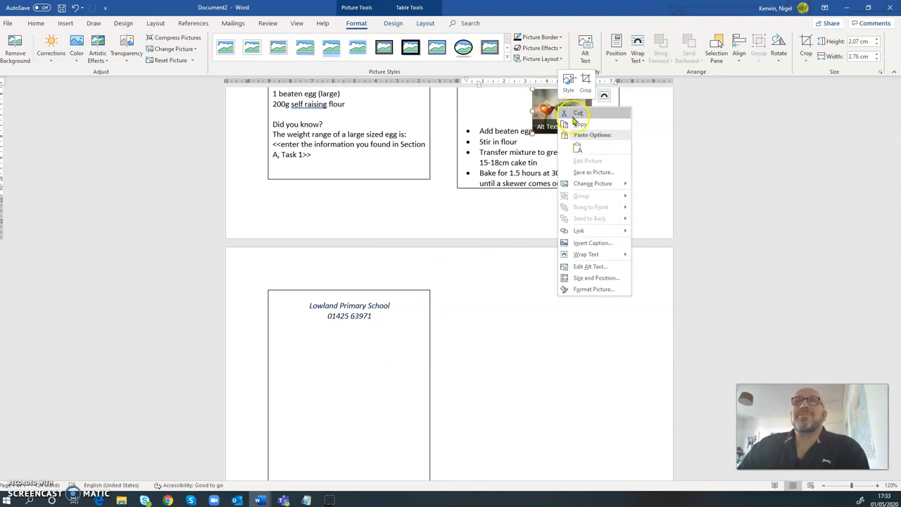
mouse_move(586, 256)
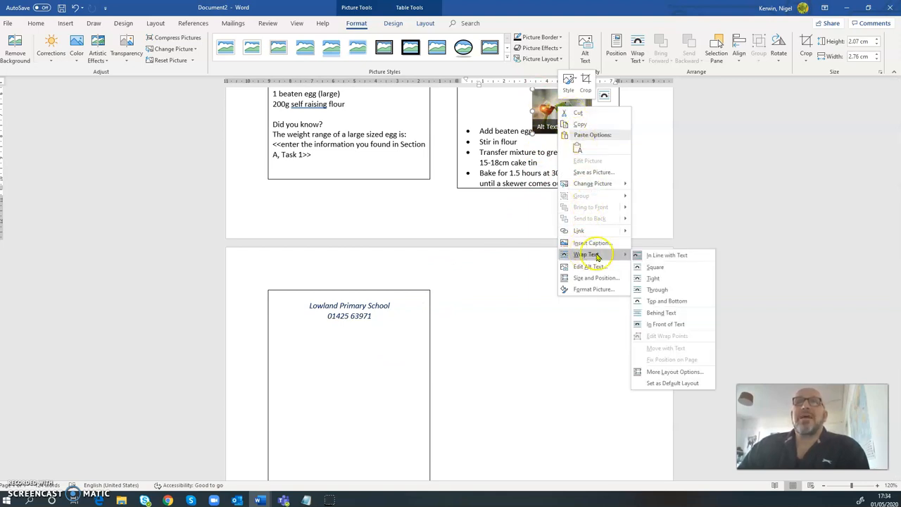
left_click(660, 279)
left_click_drag(563, 107, 516, 366)
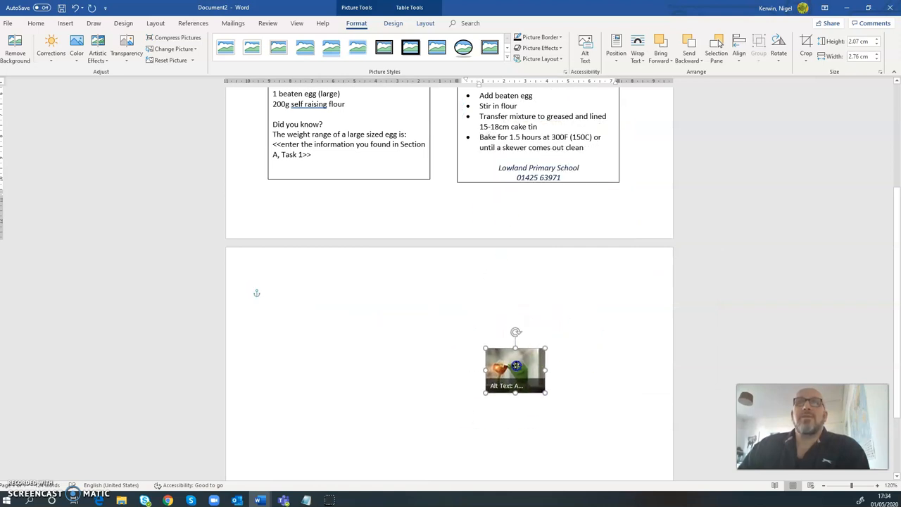
Move the Kermit picture from the second page into the Method card, beside "Simmer, stir, bake, eat".
left_click(457, 376)
scroll(579, 189, "up", 2)
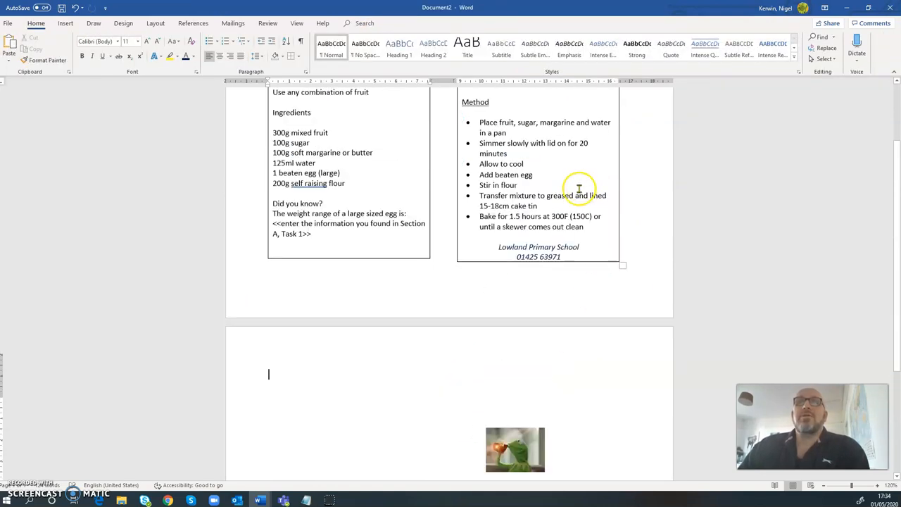
scroll(579, 189, "up", 2)
scroll(517, 426, "down", 2)
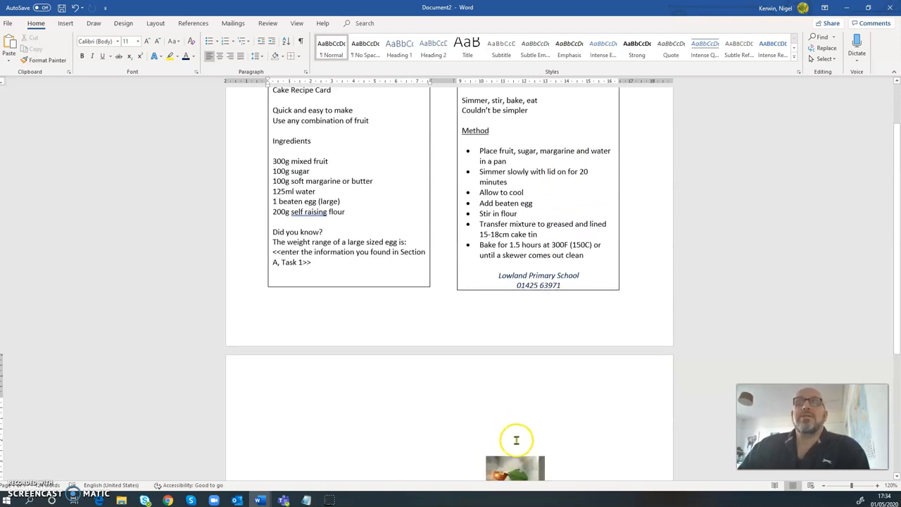
left_click_drag(516, 464, 571, 78)
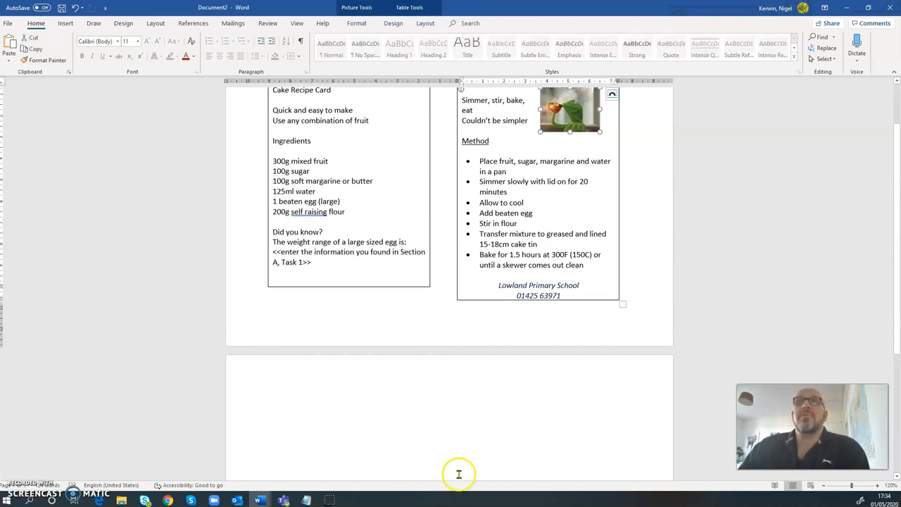
Fit the picture into the upper right corner of the Method card and shrink it slightly from its lower left corner.
scroll(477, 263, "up", 2)
left_click_drag(565, 177, 581, 170)
scroll(554, 194, "up", 1)
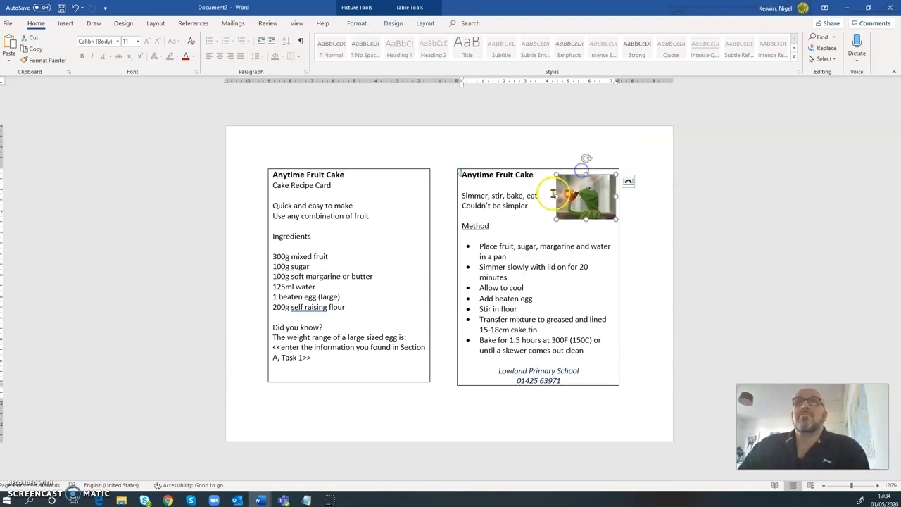
left_click_drag(559, 217, 571, 197)
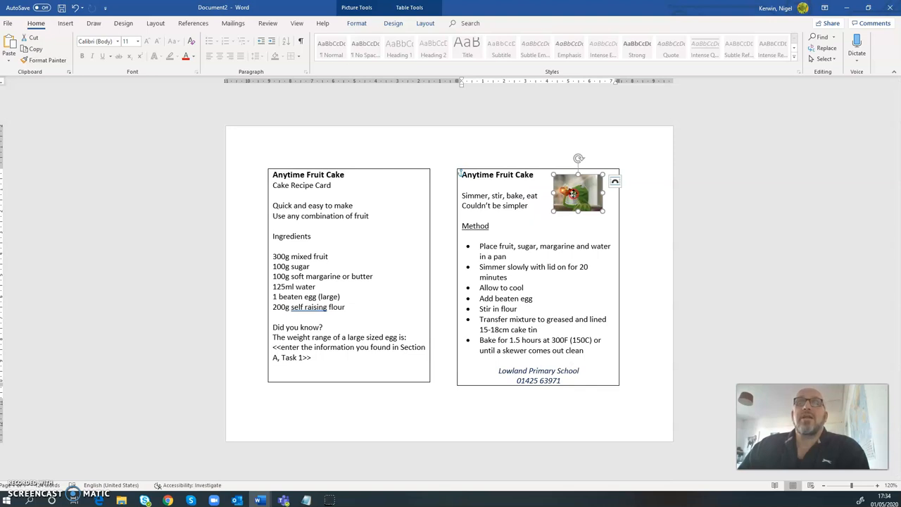
Try setting the picture's text wrapping to Behind Text and moving it within the Method card.
right_click(572, 195)
mouse_move(602, 342)
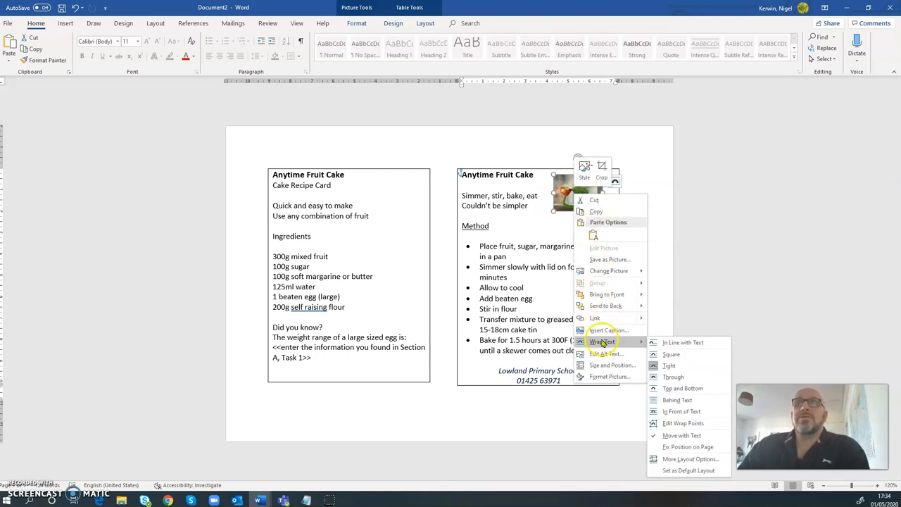
left_click(679, 401)
left_click_drag(571, 186, 567, 191)
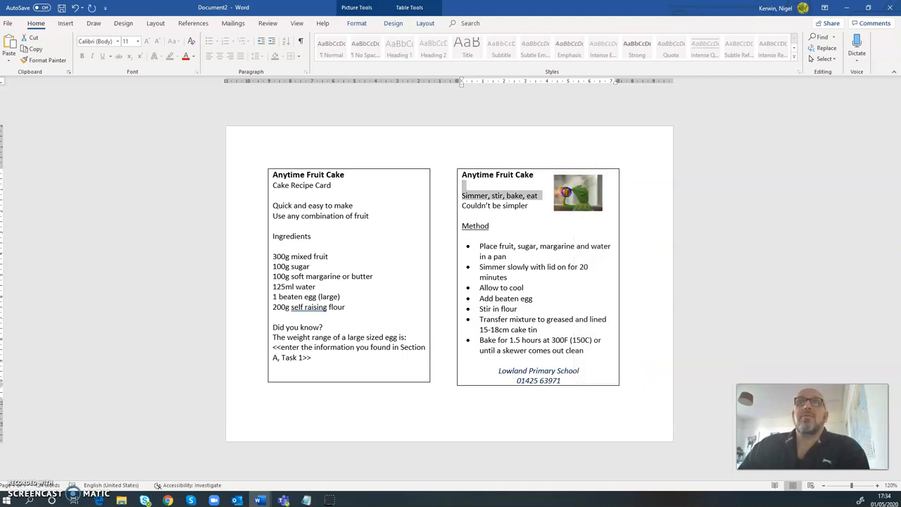
left_click(567, 196)
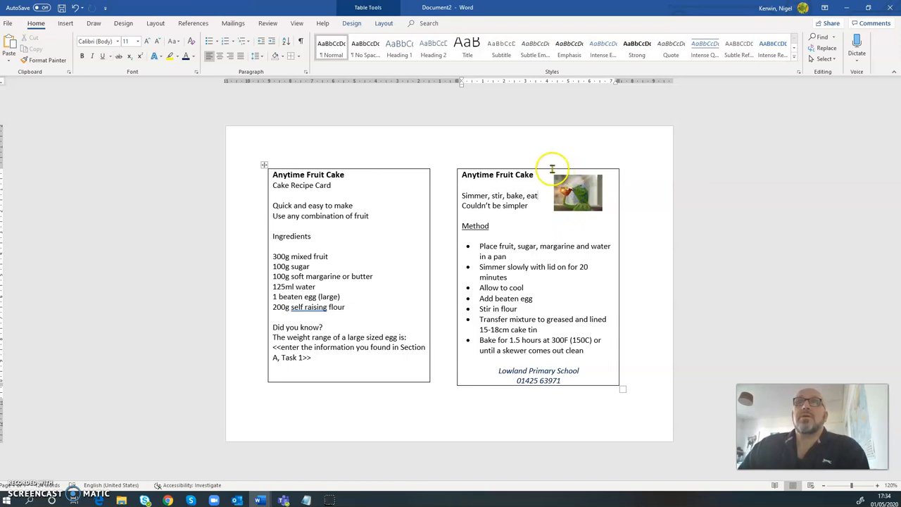
left_click_drag(562, 193, 571, 178)
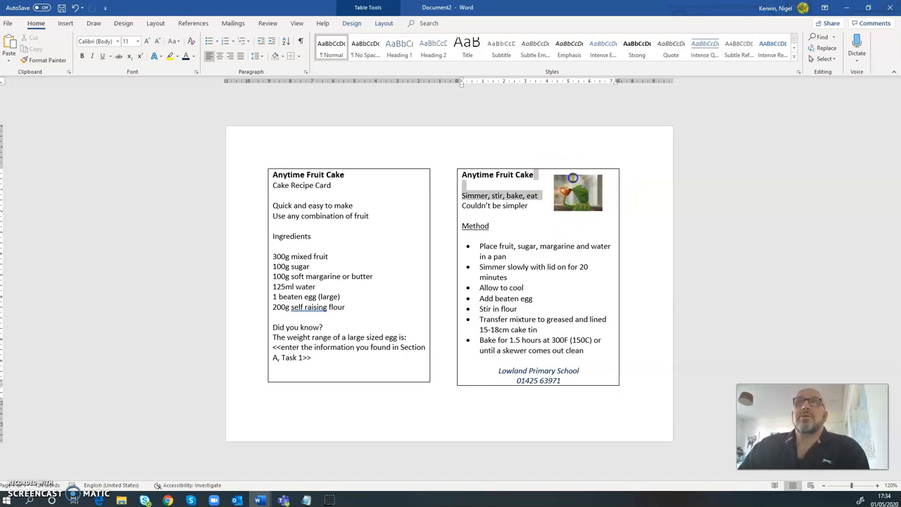
left_click(532, 215)
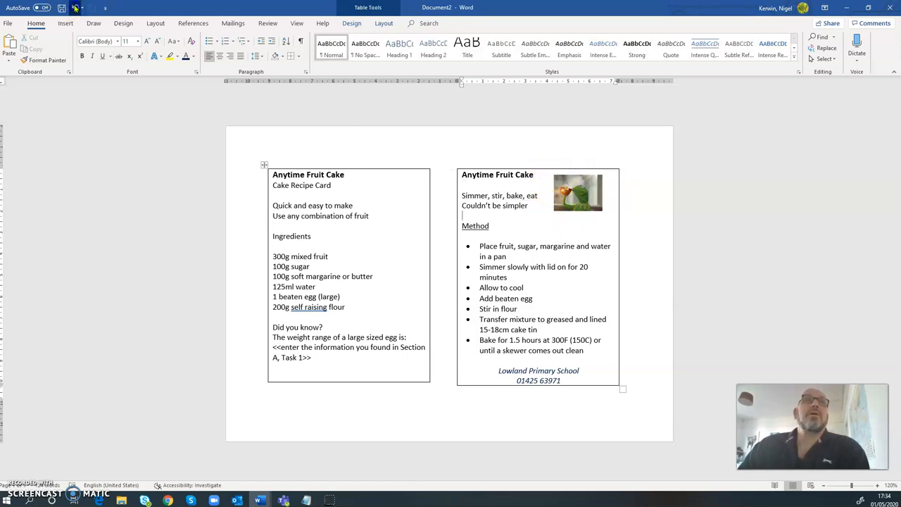
Move the picture slightly down and right, against the right border of the Method card.
left_click(578, 190)
right_click(581, 197)
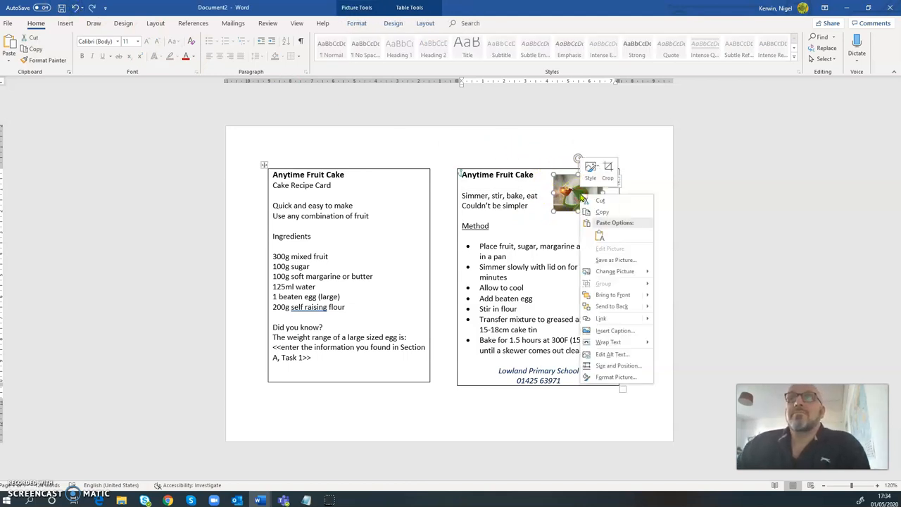
left_click(574, 197)
left_click_drag(569, 187, 607, 206)
Try the Behind Text wrapping on the picture at the Method card's right border, and undo it.
right_click(603, 204)
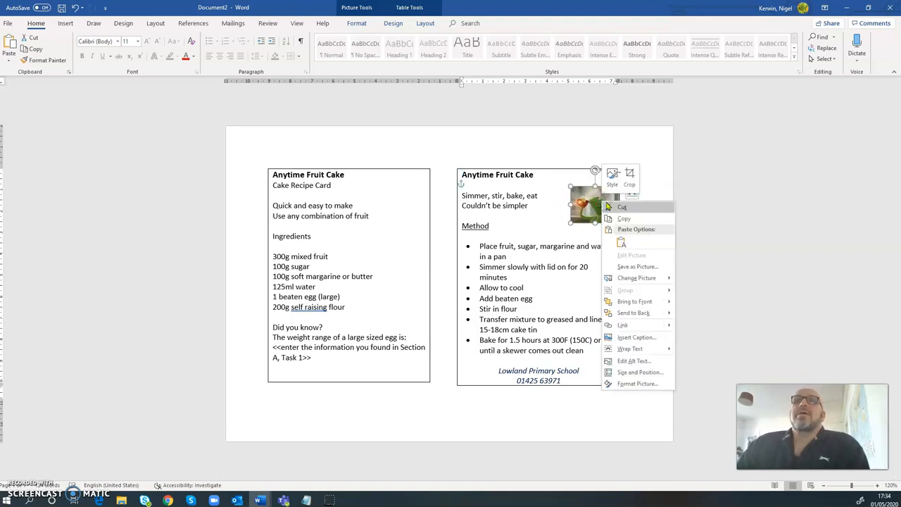
mouse_move(633, 349)
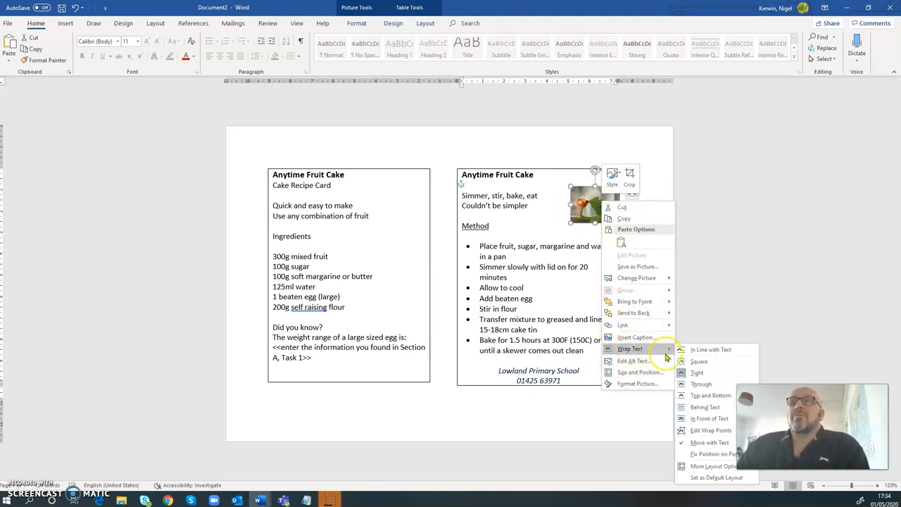
left_click(706, 407)
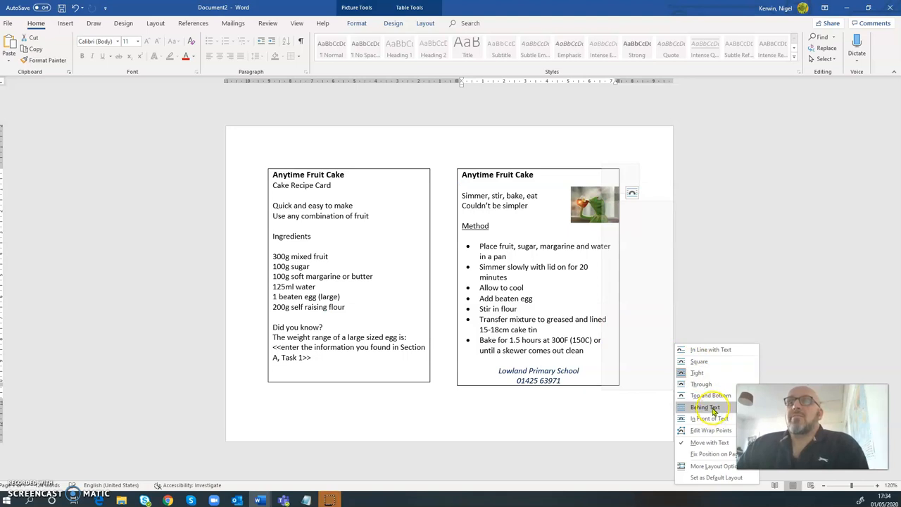
left_click(598, 200)
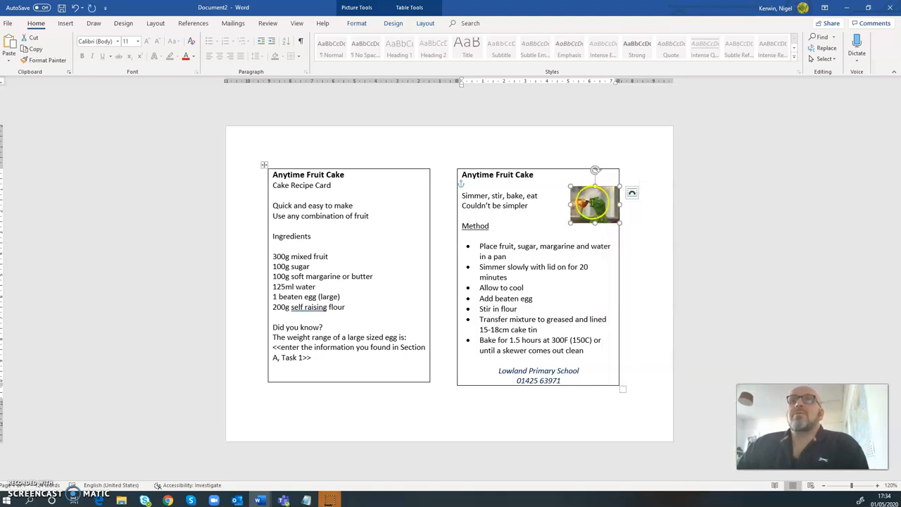
left_click(553, 196)
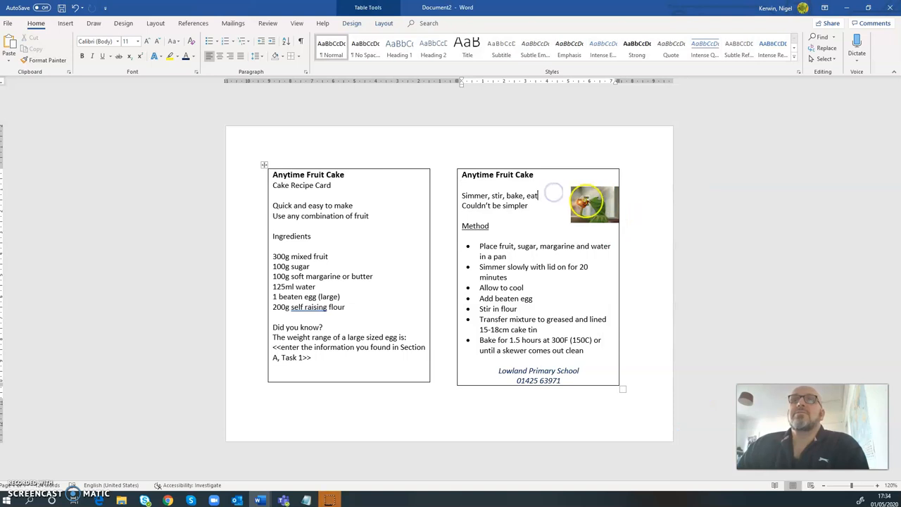
left_click(75, 8)
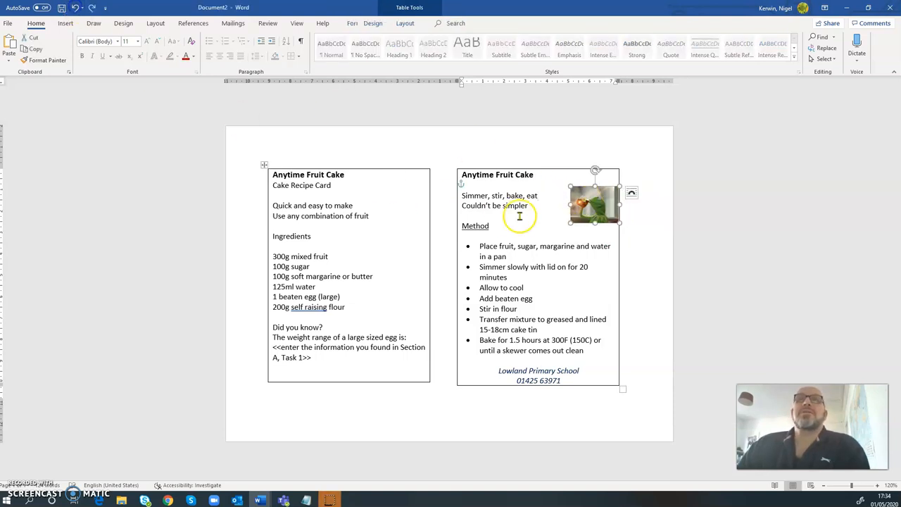
Move the Kermit picture out of the Method card onto the blank second page.
left_click_drag(595, 208, 451, 461)
scroll(519, 429, "down", 3)
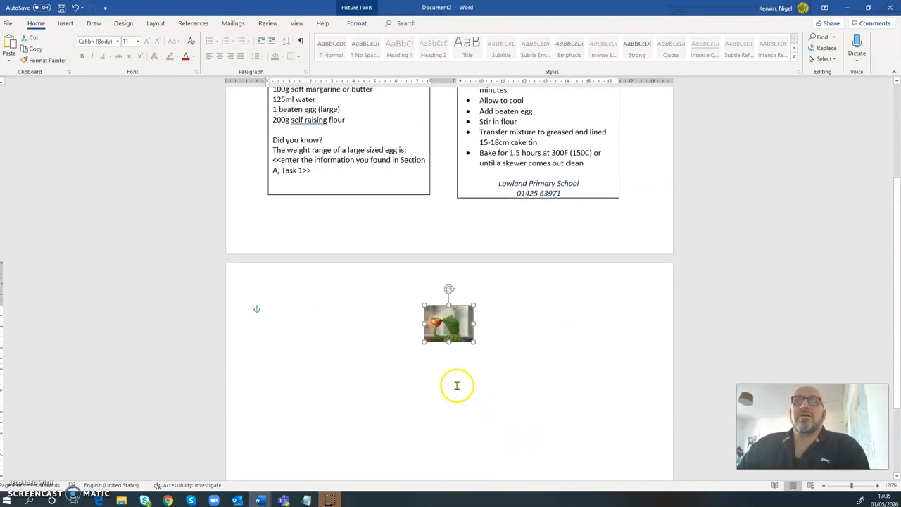
Set the Kermit picture's text wrapping to Behind Text and position it in the upper-right corner of the Cake Recipe Card.
right_click(446, 328)
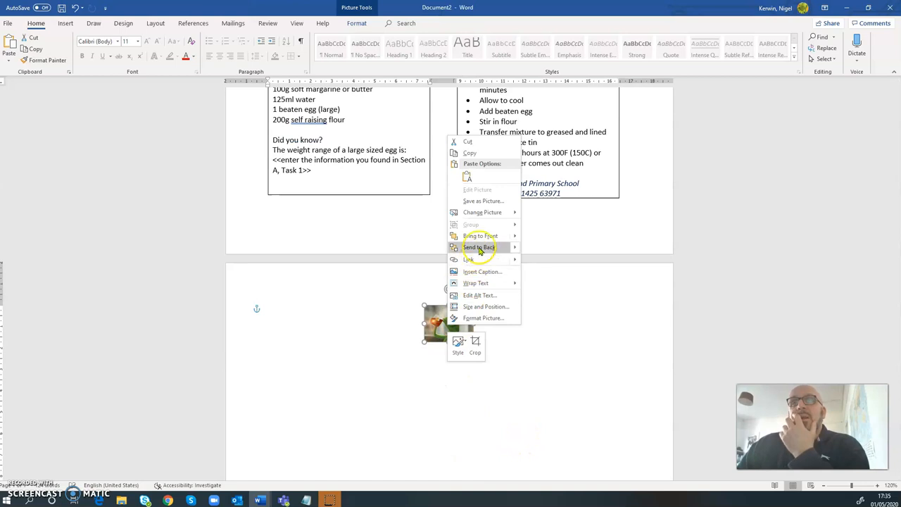
mouse_move(487, 285)
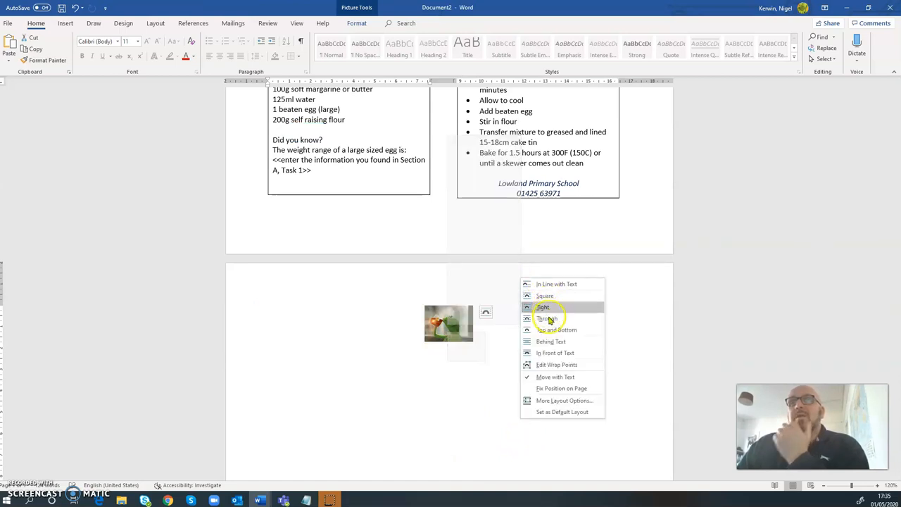
left_click(551, 343)
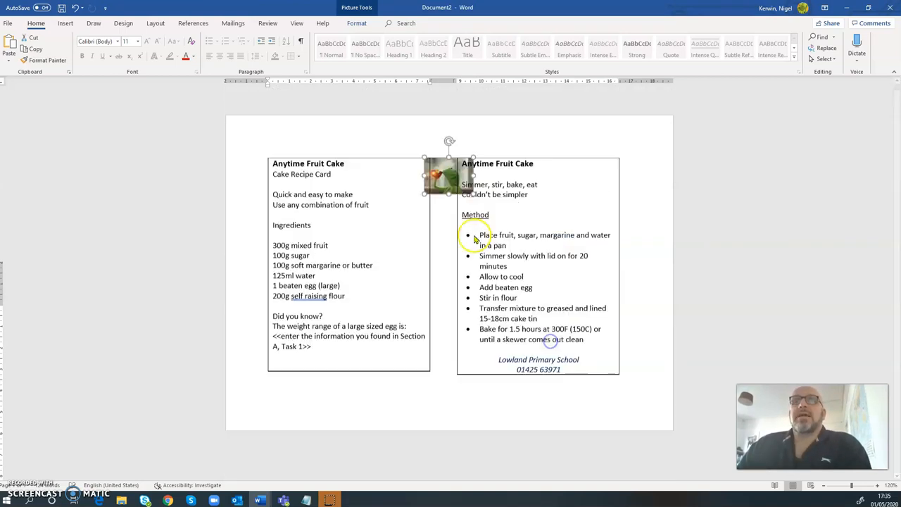
left_click_drag(431, 186, 392, 193)
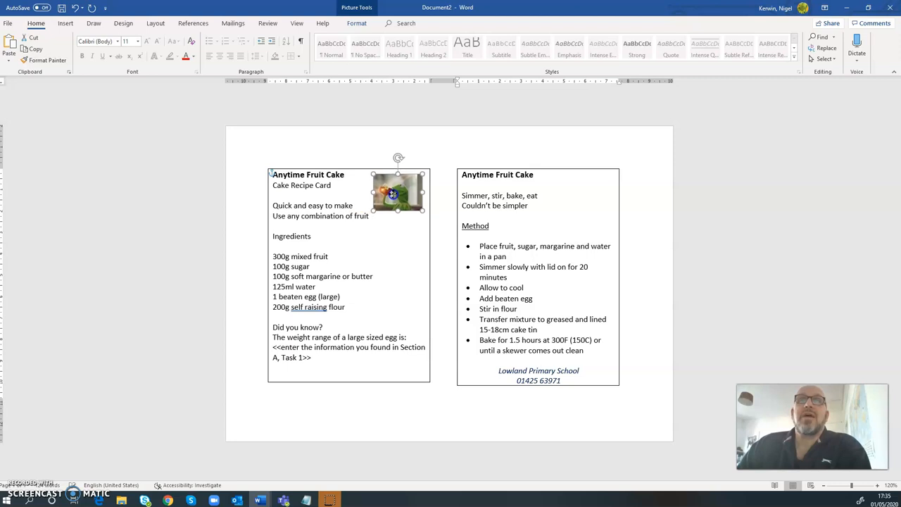
left_click(399, 249)
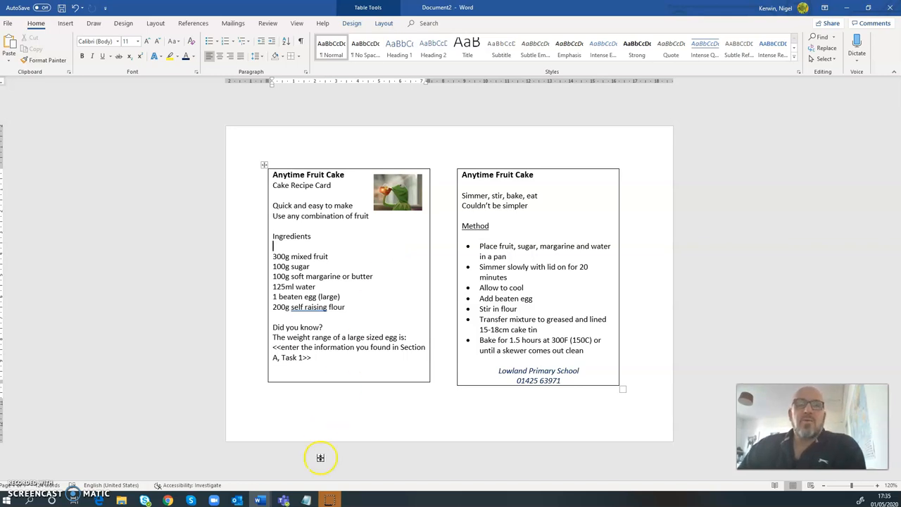
Review the recipe card source text in the Notepad file Menu - side by side - Fruit from its beginning, and minimise the file.
left_click(306, 500)
left_click(705, 161)
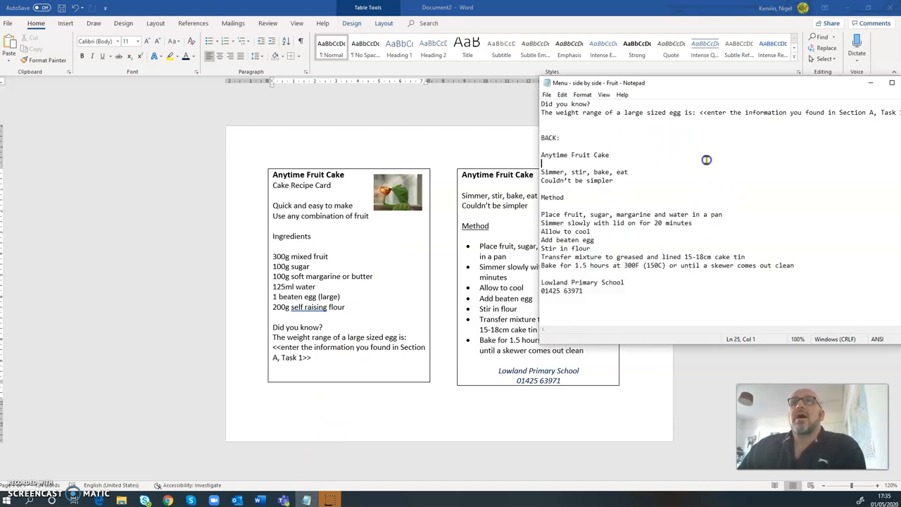
scroll(656, 246, "up", 6)
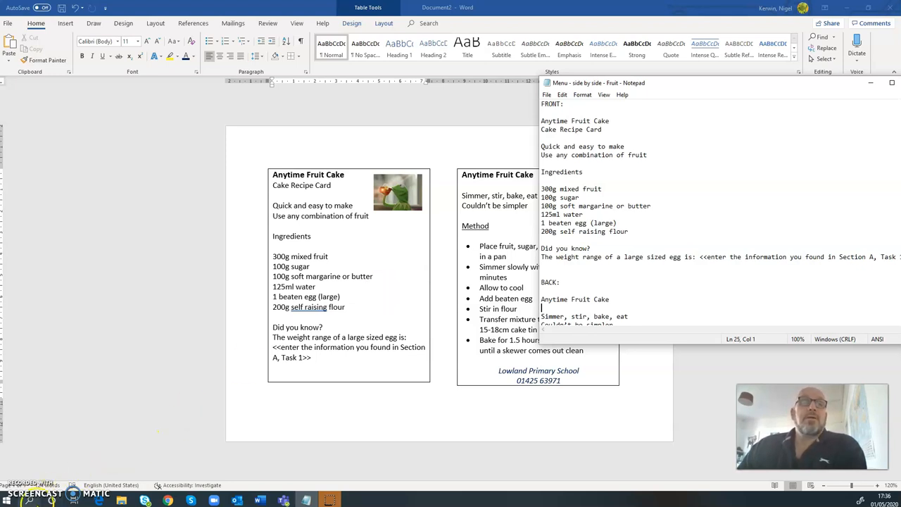
left_click(327, 496)
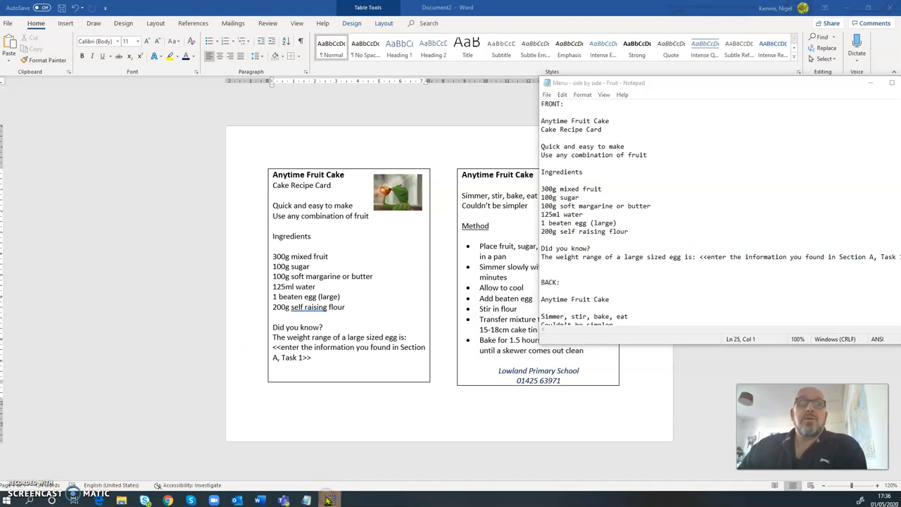
left_click(871, 82)
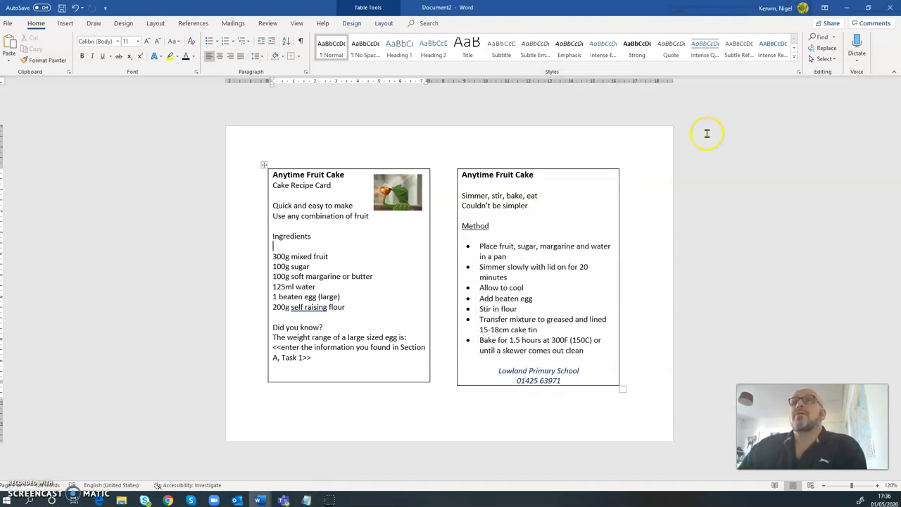
Minimise the open Word and Outlook windows and switch to the YouTube Studio channel videos page in Chrome.
left_click(847, 8)
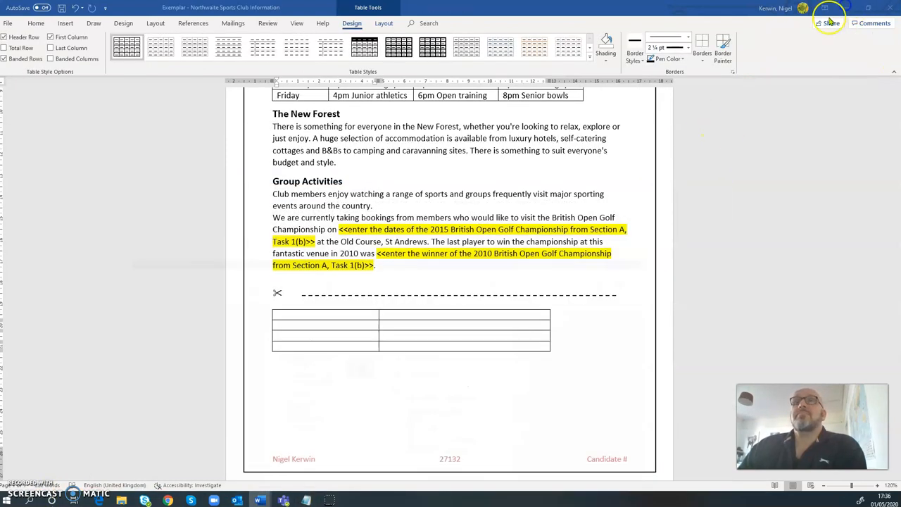
left_click(849, 8)
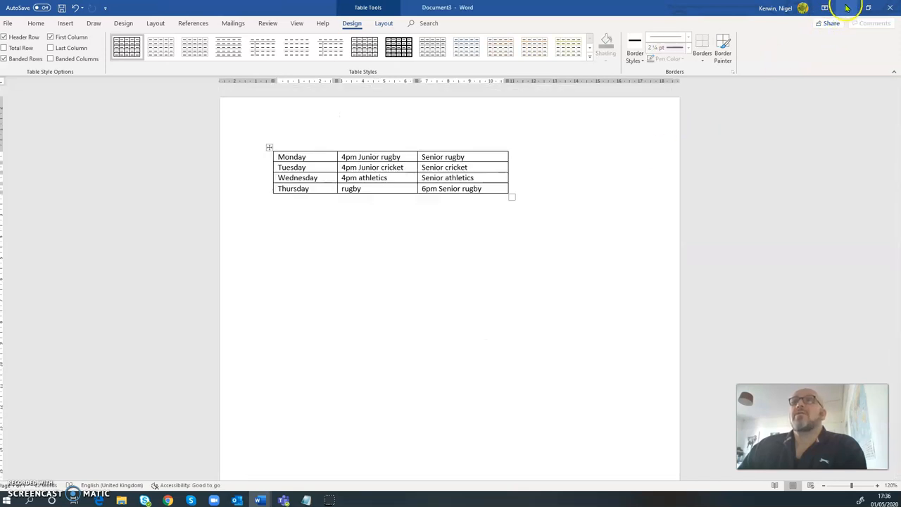
left_click(848, 7)
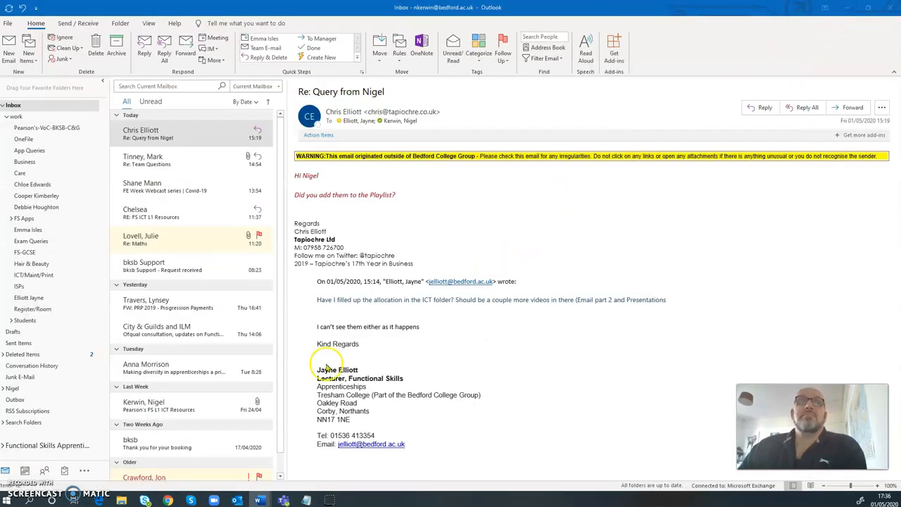
left_click(848, 7)
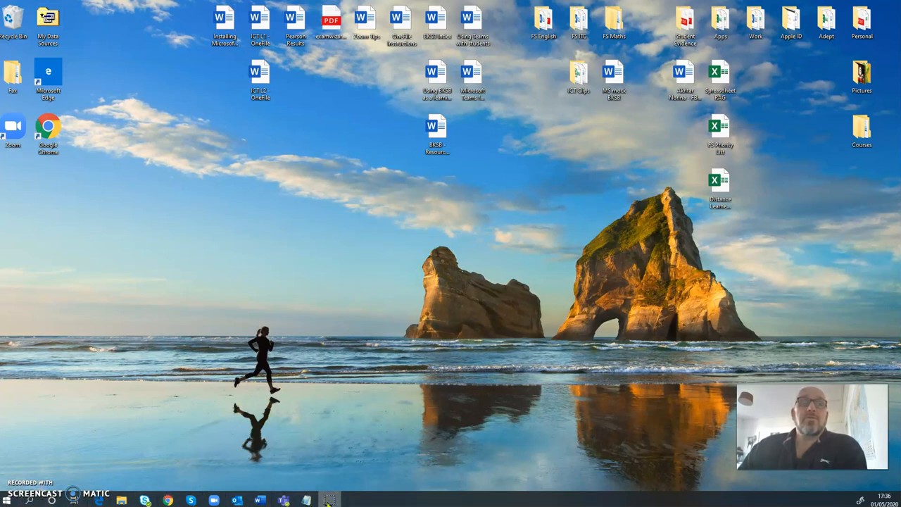
left_click(167, 500)
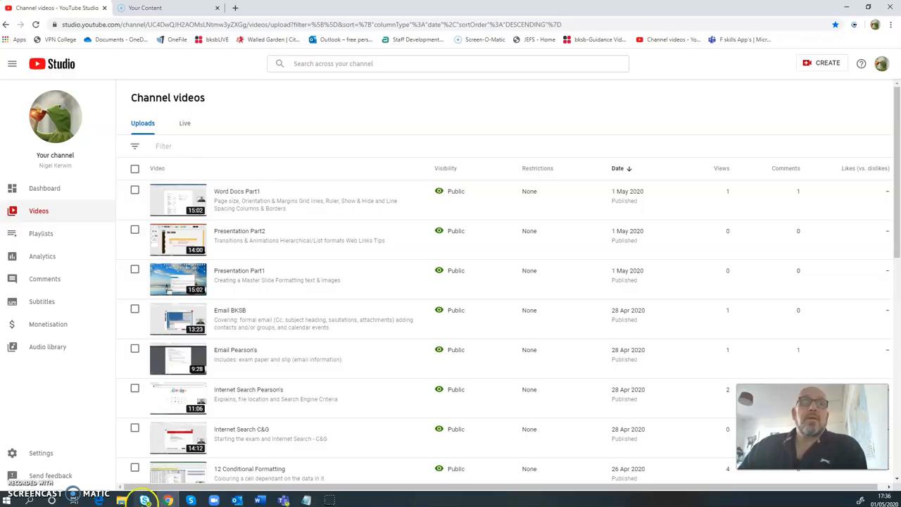